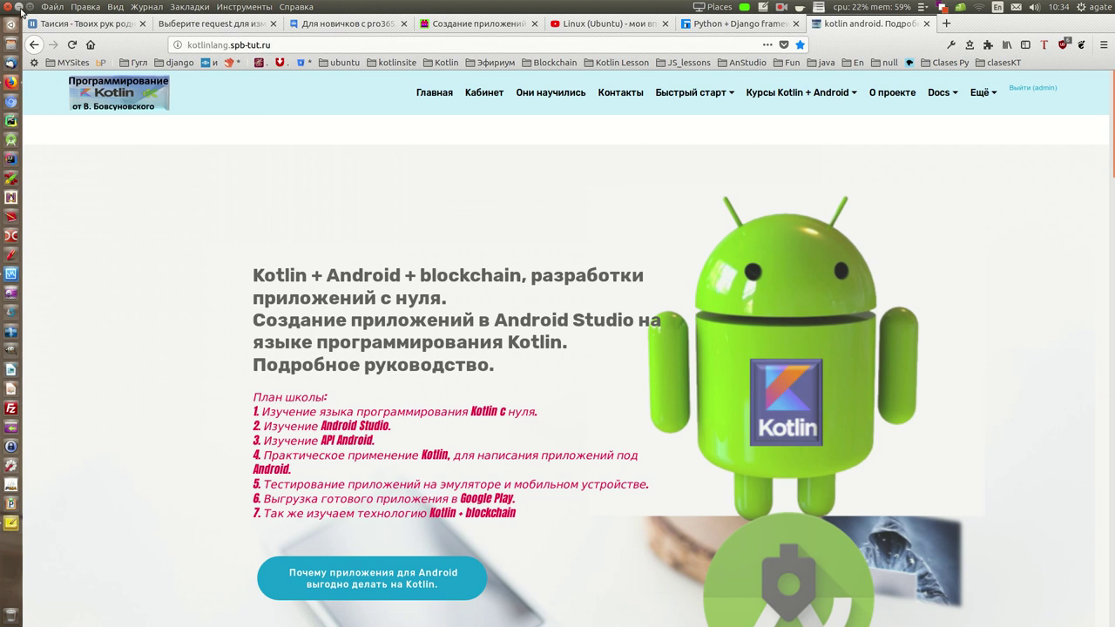
{"action": "left_click", "coordinate": [19, 8]}
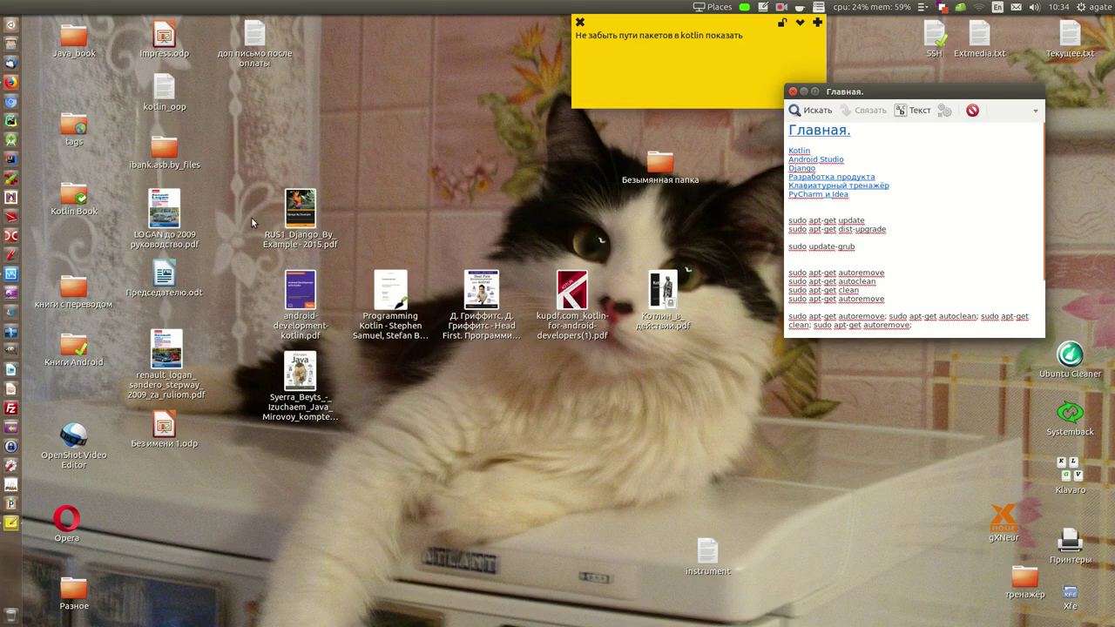
{"action": "left_click", "coordinate": [11, 370]}
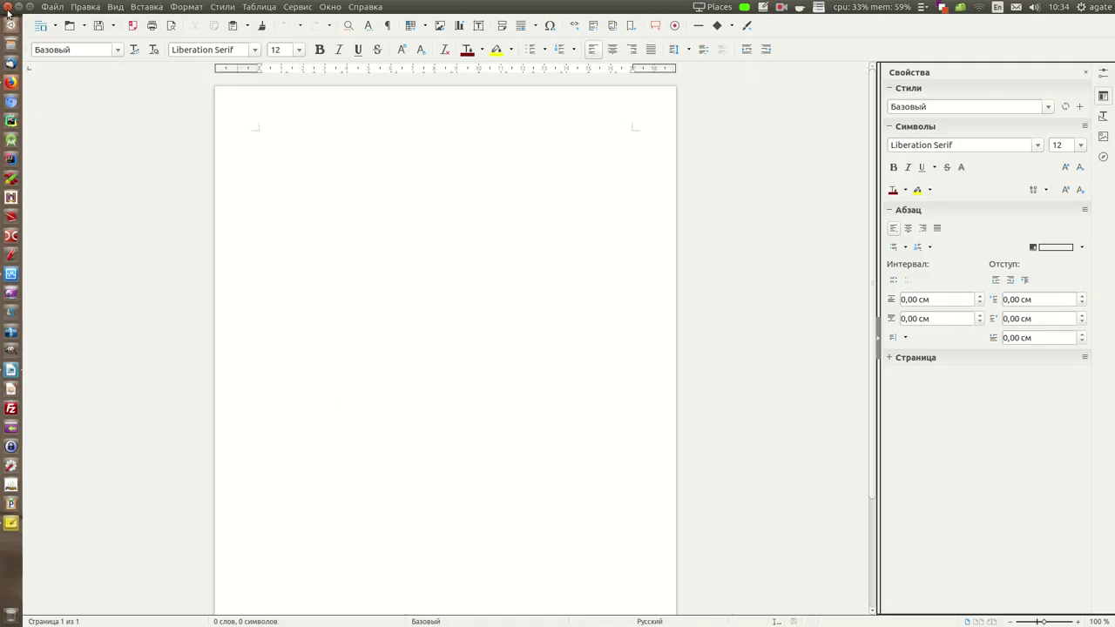
{"action": "left_click", "coordinate": [9, 6]}
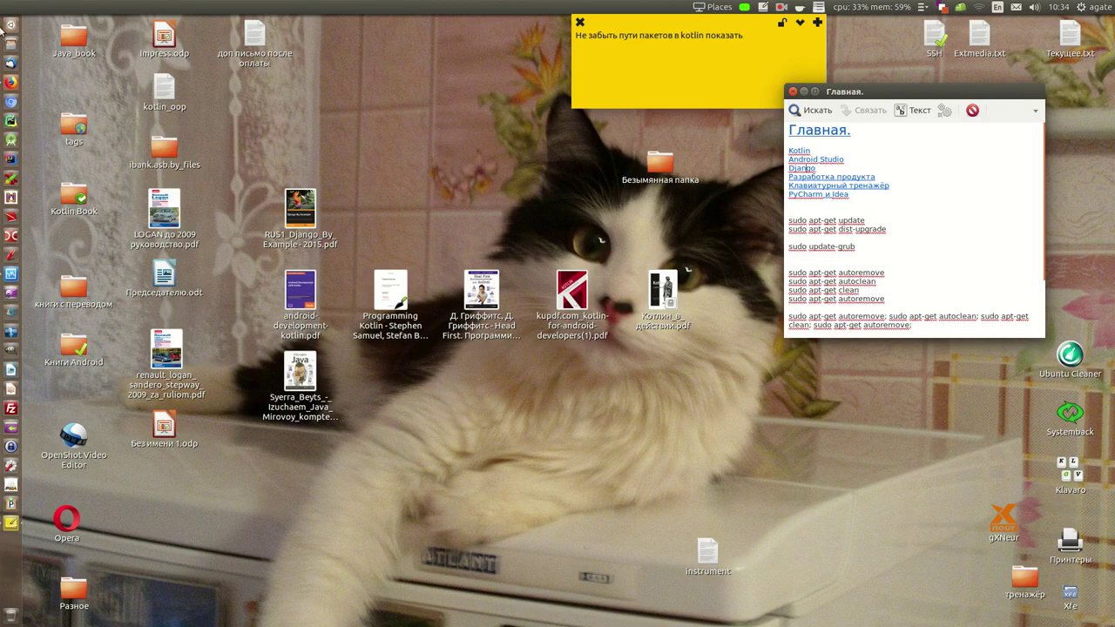
Create an Impress presentation with a blank slide layout and draw an ellipse about 4.6 × 3 cm in the slide's left half
{"action": "left_click", "coordinate": [10, 390]}
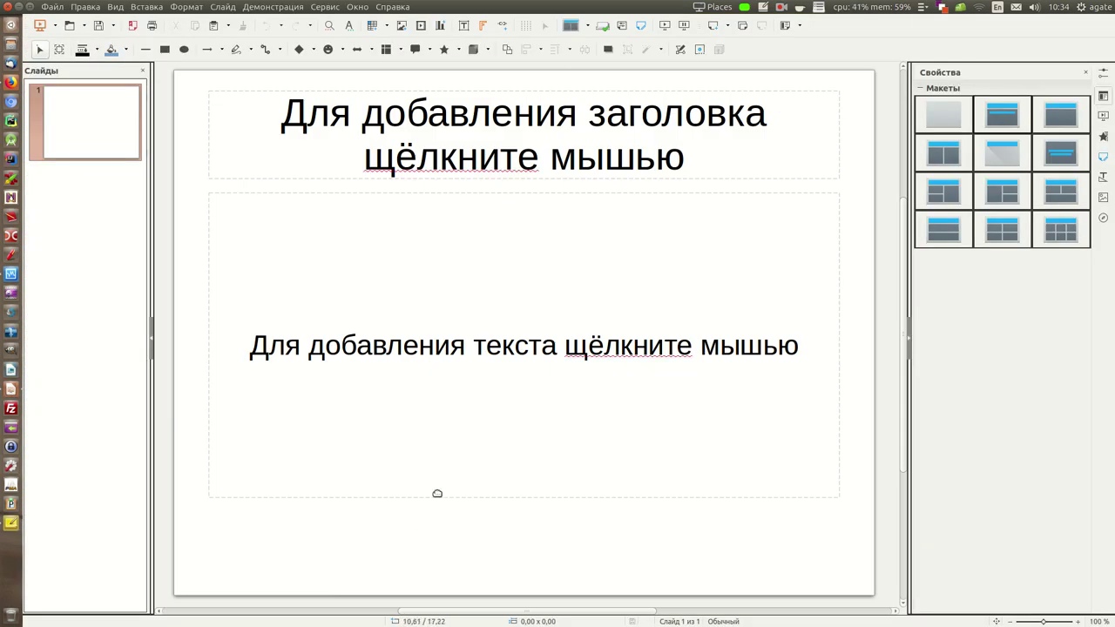
{"action": "left_click", "coordinate": [949, 117]}
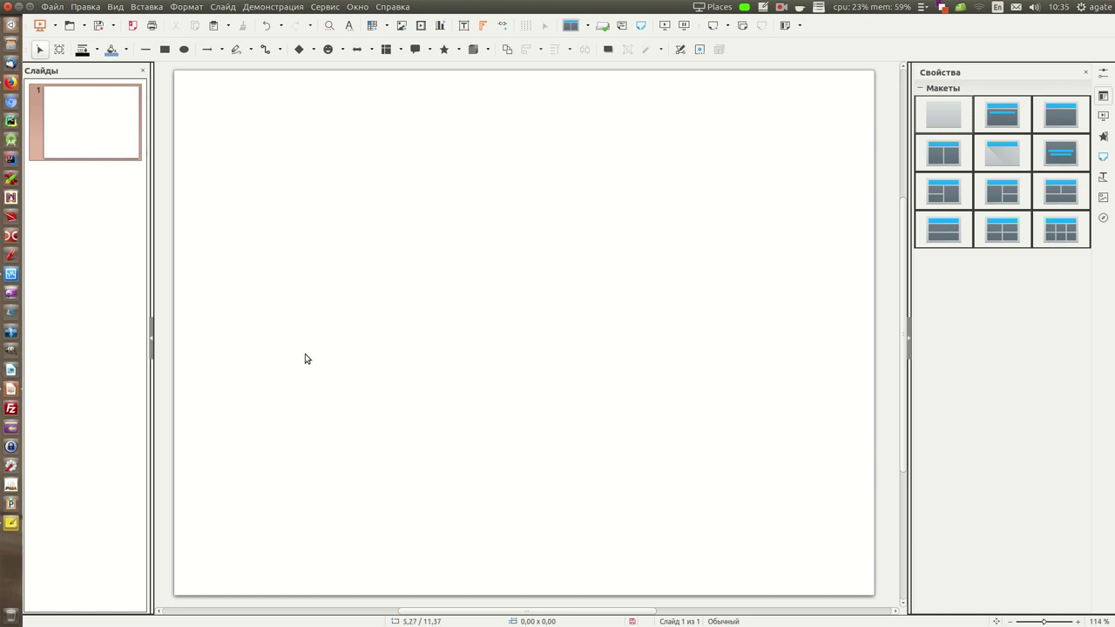
{"action": "left_click", "coordinate": [184, 50]}
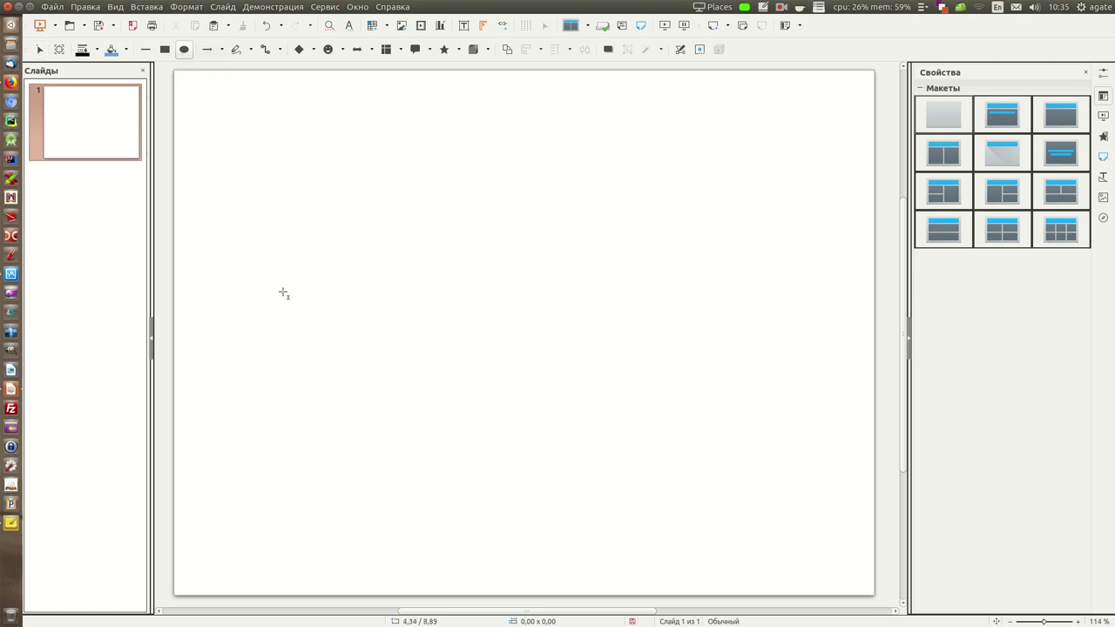
{"action": "left_click_drag", "start_coordinate": [277, 237], "coordinate": [394, 310]}
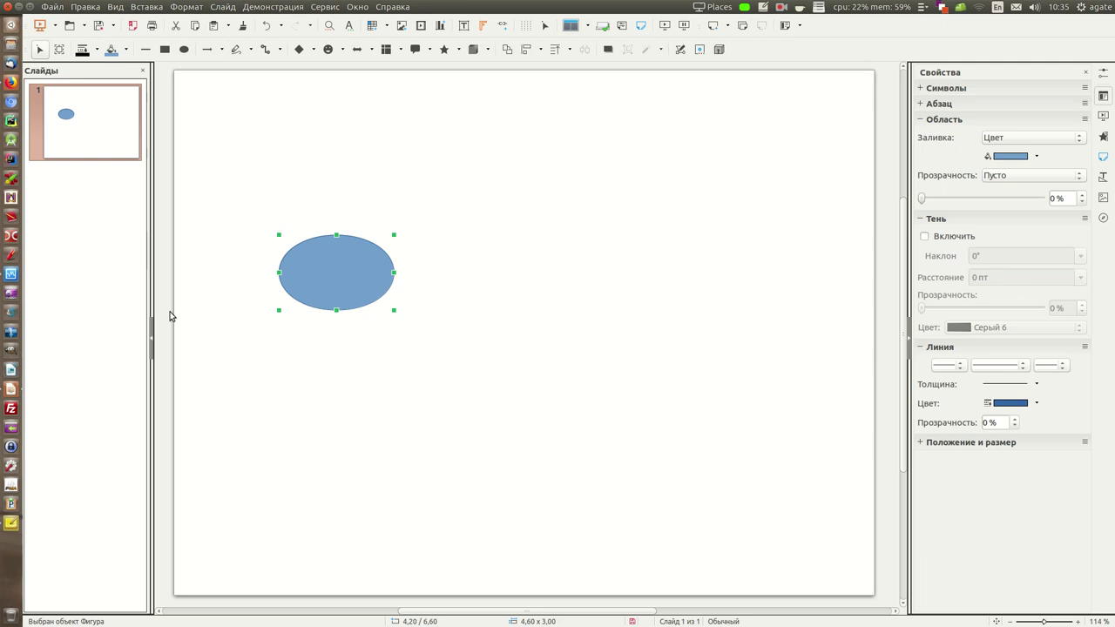
Switch to Firefox, show the YouTube page "Linux (Ubuntu) - мои впечатления." and display an overview of all open windows
{"action": "left_click", "coordinate": [11, 81]}
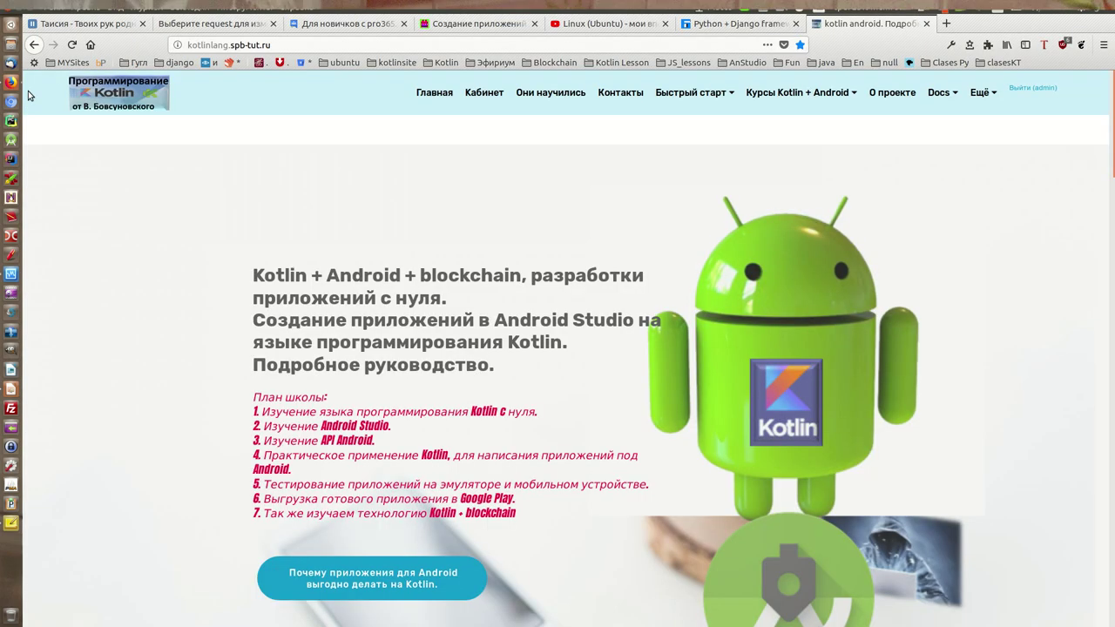
{"action": "left_click", "coordinate": [608, 23]}
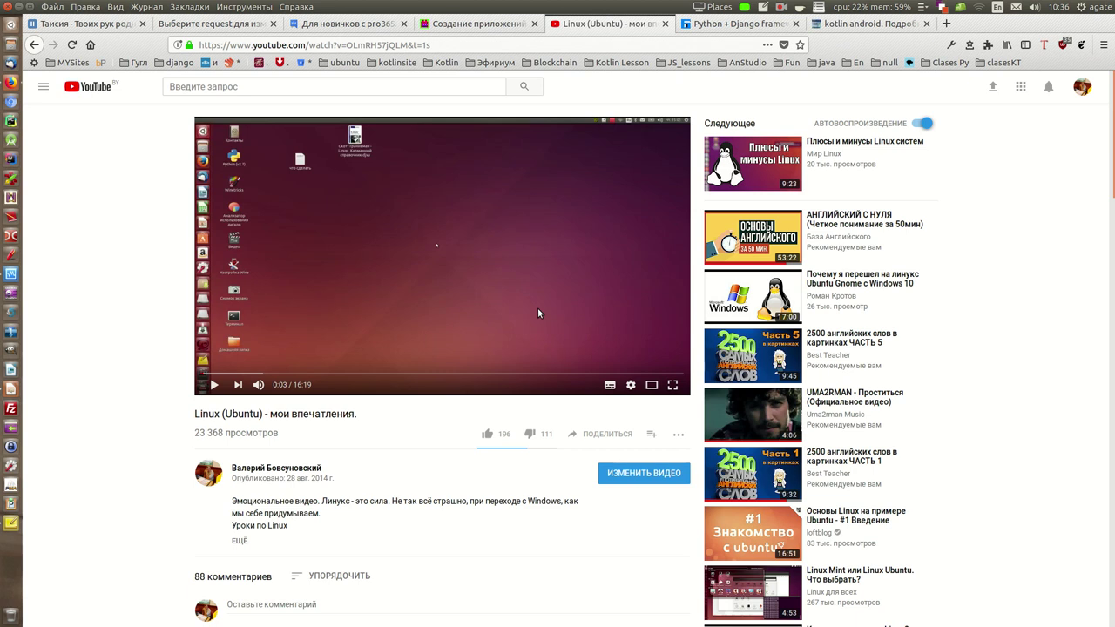
{"action": "key", "text": "ctrl+super+Down"}
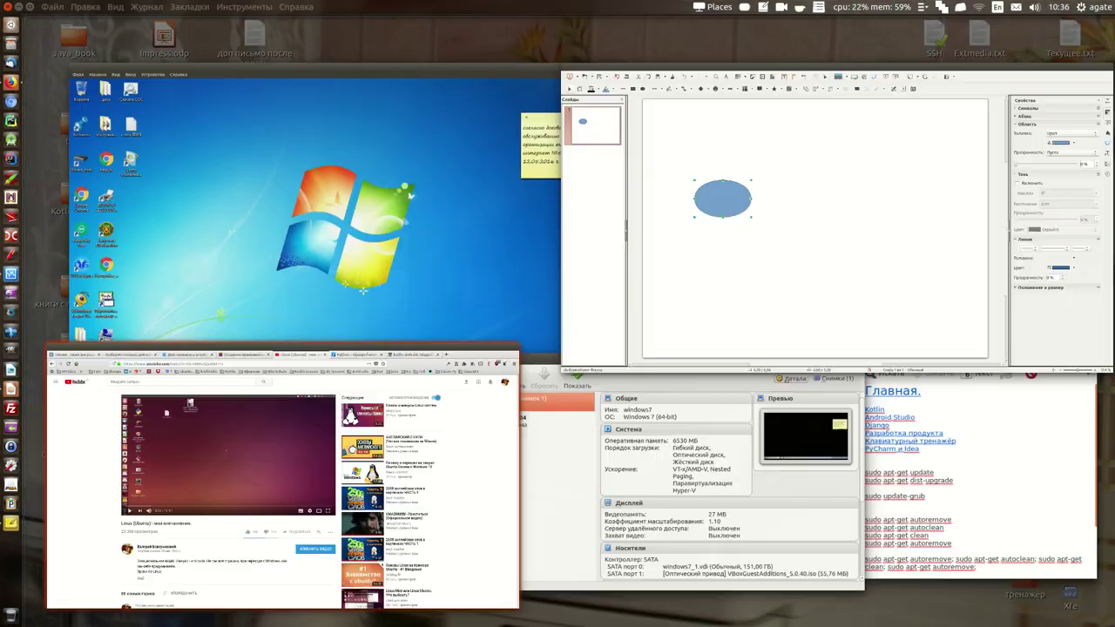
{"action": "key", "text": "super+w"}
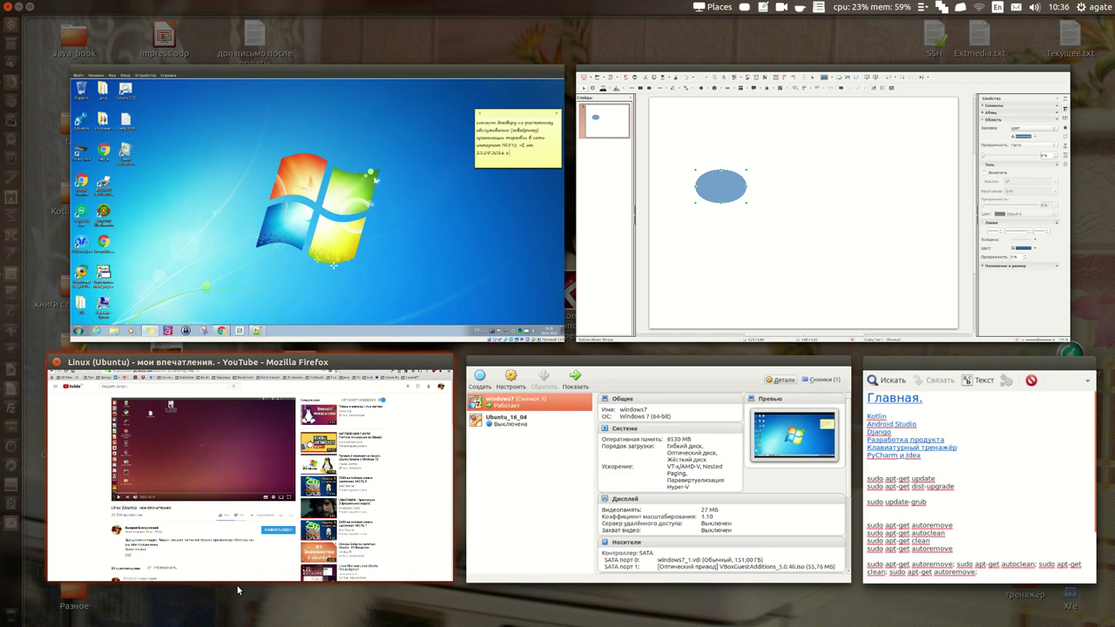
Return to the Impress presentation and resize the ellipse into a circle about 2.6 cm across
{"action": "left_click", "coordinate": [861, 257]}
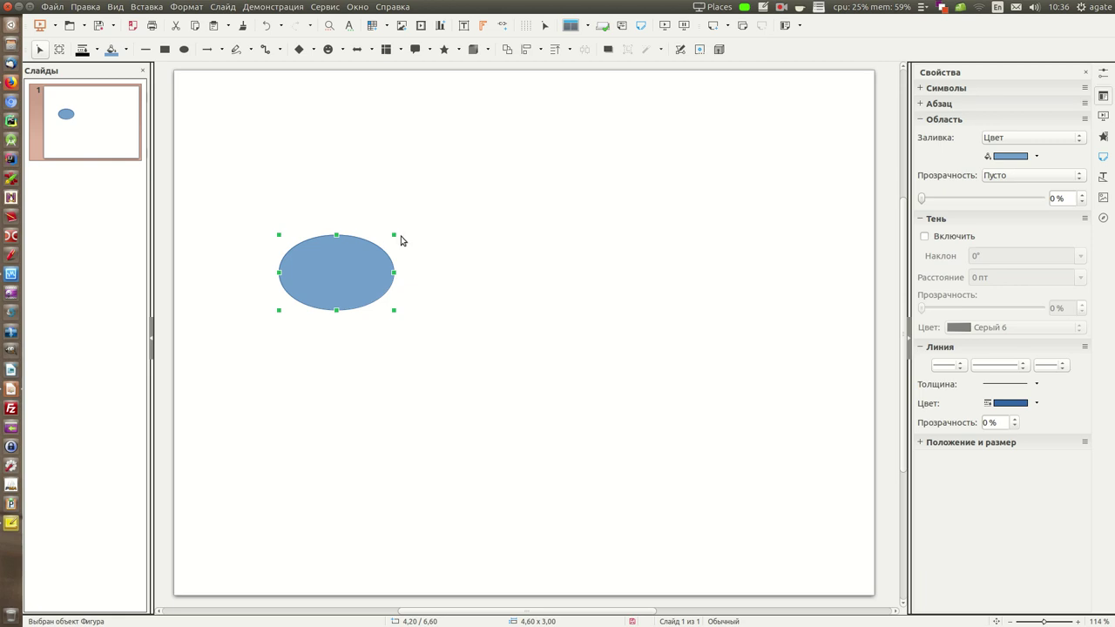
{"action": "left_click_drag", "start_coordinate": [394, 236], "coordinate": [343, 245]}
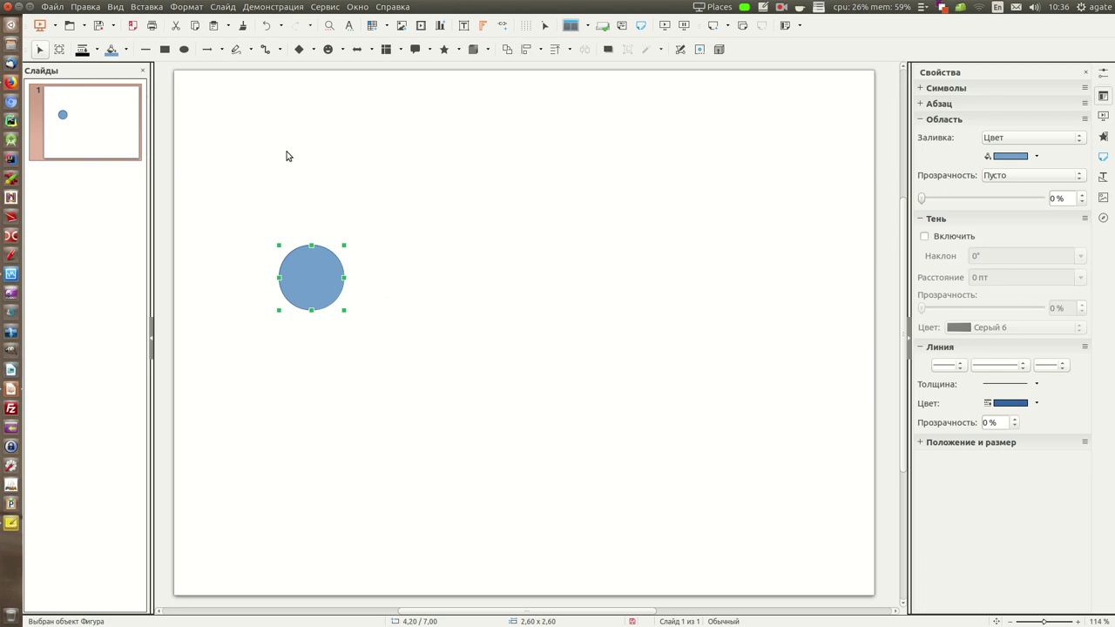
View the phpMyAdmin login page and the kotlin project in PyCharm, minimizing both windows to return to the Impress presentation
{"action": "left_click", "coordinate": [12, 486]}
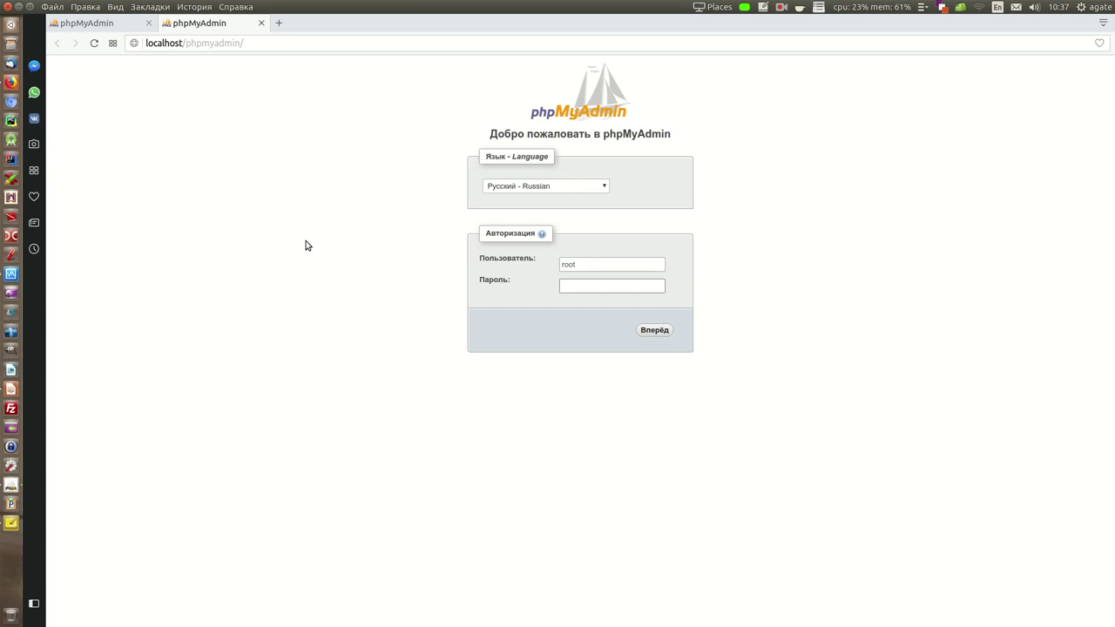
{"action": "left_click", "coordinate": [10, 125]}
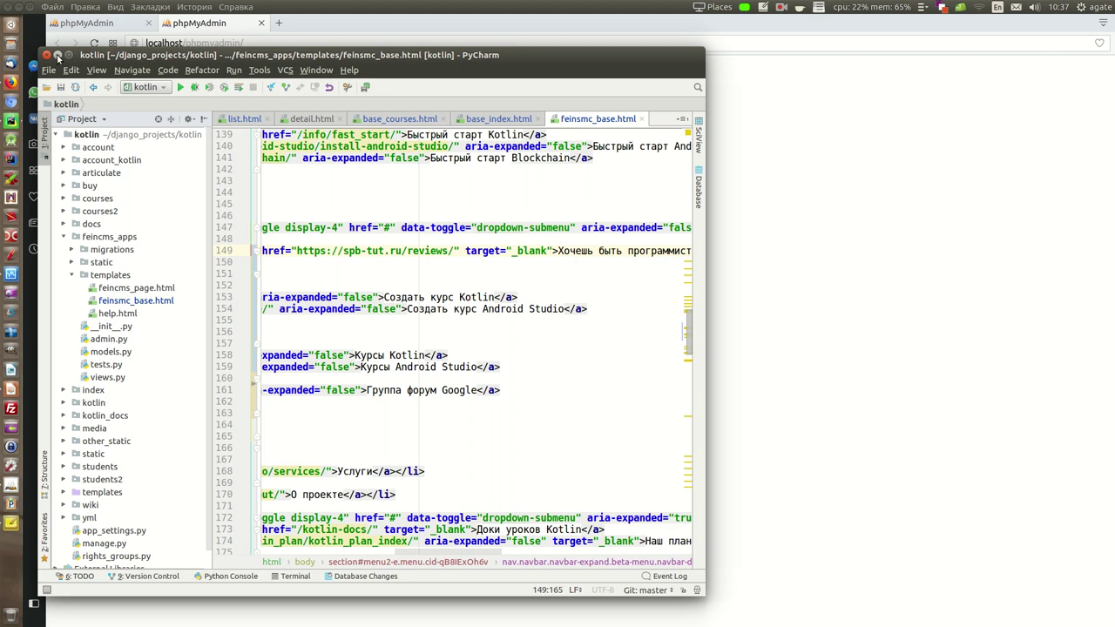
{"action": "left_click", "coordinate": [58, 54]}
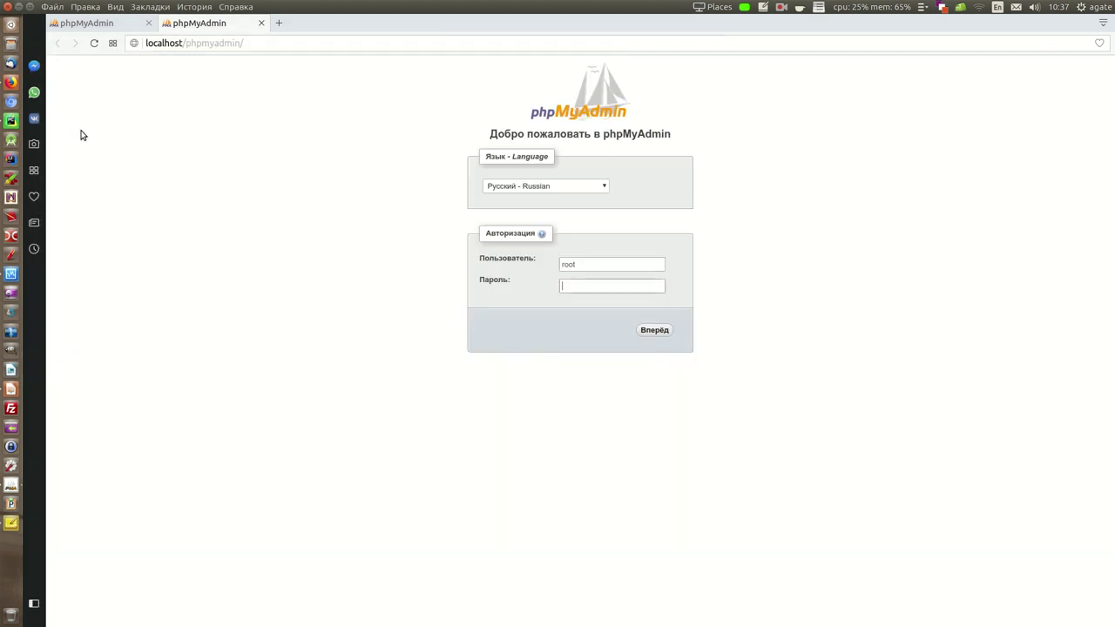
{"action": "left_click", "coordinate": [19, 7]}
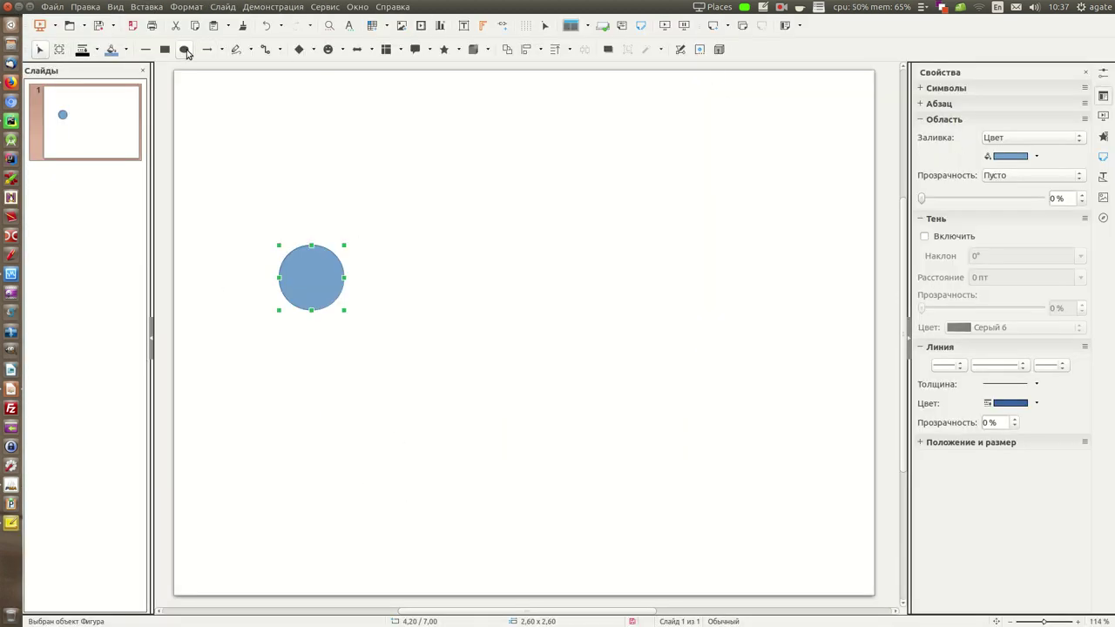
Draw a small circle above the first circle, an ellipse about 2.2 × 2.8 cm right of it, and one about 3.4 × 2.6 cm below
{"action": "left_click", "coordinate": [185, 52]}
{"action": "left_click_drag", "start_coordinate": [304, 205], "coordinate": [409, 322]}
{"action": "left_click_drag", "start_coordinate": [374, 278], "coordinate": [355, 273]}
{"action": "left_click", "coordinate": [183, 49]}
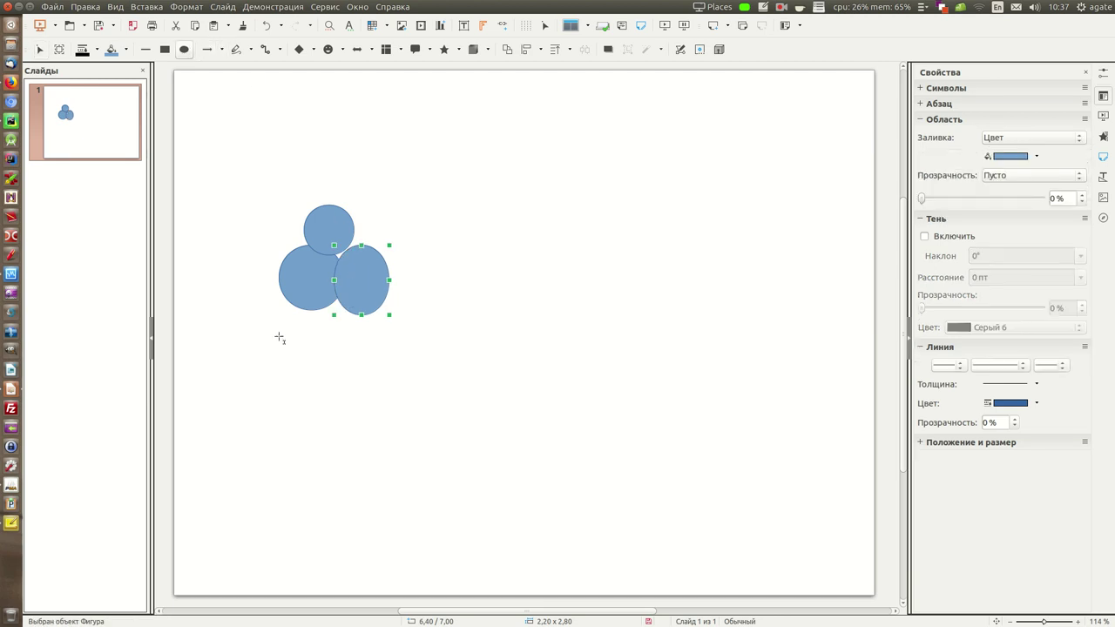
{"action": "left_click_drag", "start_coordinate": [253, 308], "coordinate": [339, 370]}
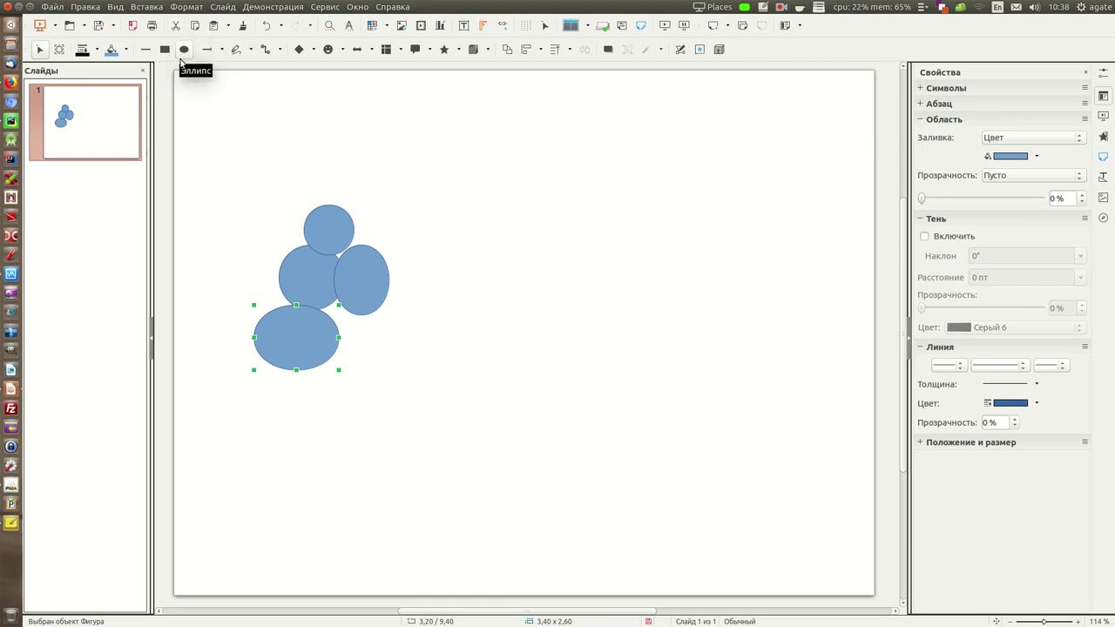
Draw an ellipse about 2.8 × 3 cm at the first circle's upper left and move it slightly further over that circle
{"action": "left_click", "coordinate": [186, 50]}
{"action": "left_click_drag", "start_coordinate": [234, 214], "coordinate": [302, 292]}
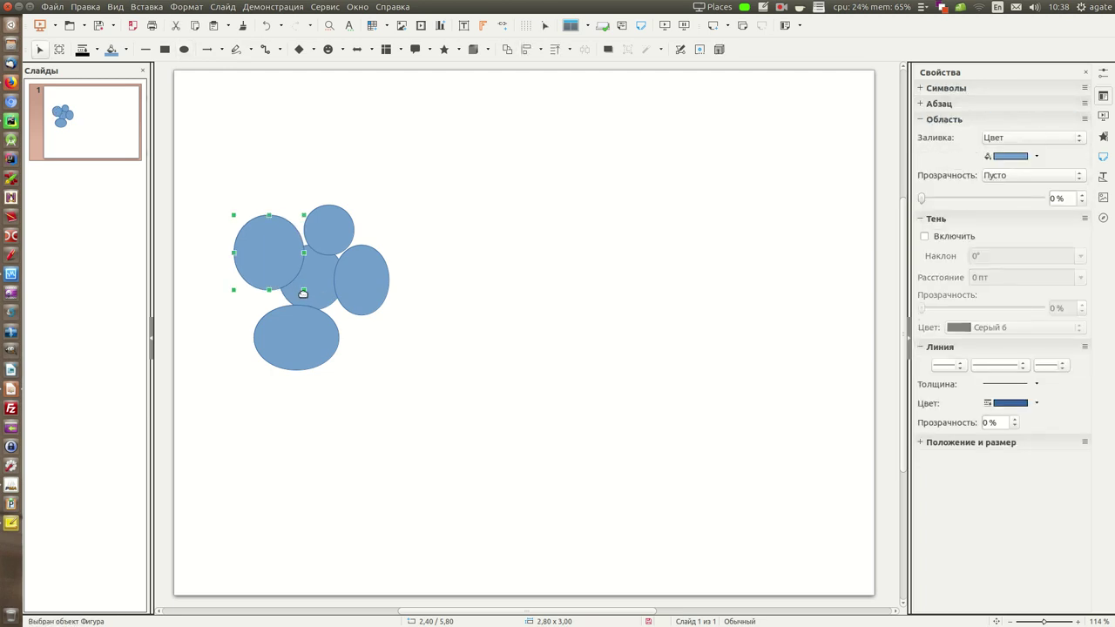
{"action": "left_click_drag", "start_coordinate": [287, 252], "coordinate": [304, 263]}
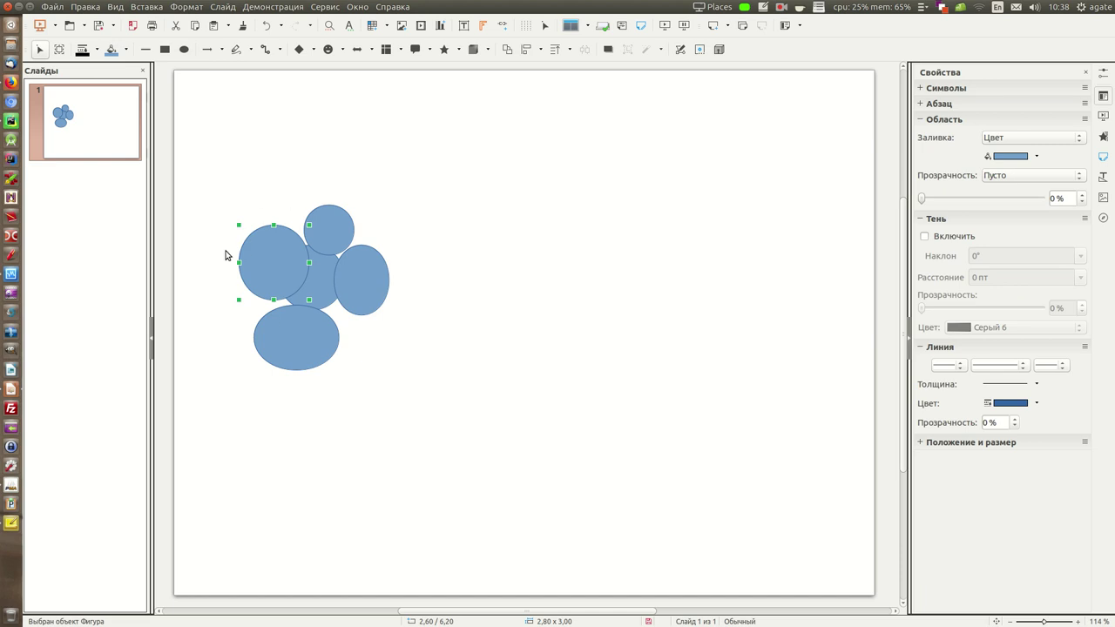
Draw an ellipse about 7.6 × 8.8 cm covering the circle cluster and another about 8 × 8.8 cm in the slide's right half
{"action": "left_click", "coordinate": [184, 48]}
{"action": "left_click_drag", "start_coordinate": [209, 175], "coordinate": [399, 394]}
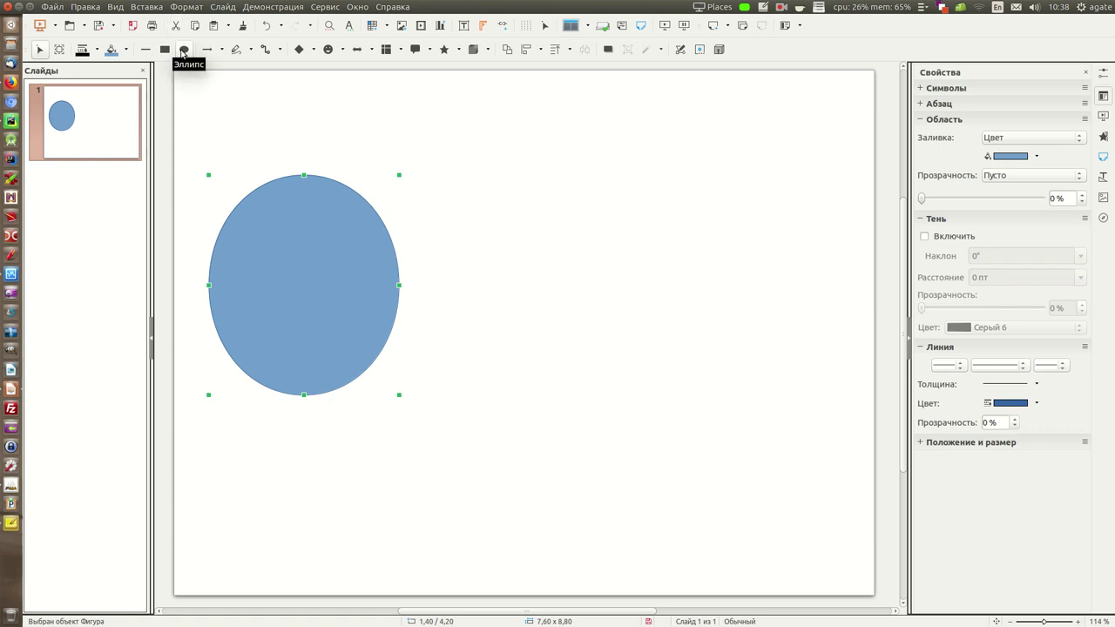
{"action": "left_click", "coordinate": [182, 51]}
{"action": "left_click_drag", "start_coordinate": [533, 185], "coordinate": [735, 402]}
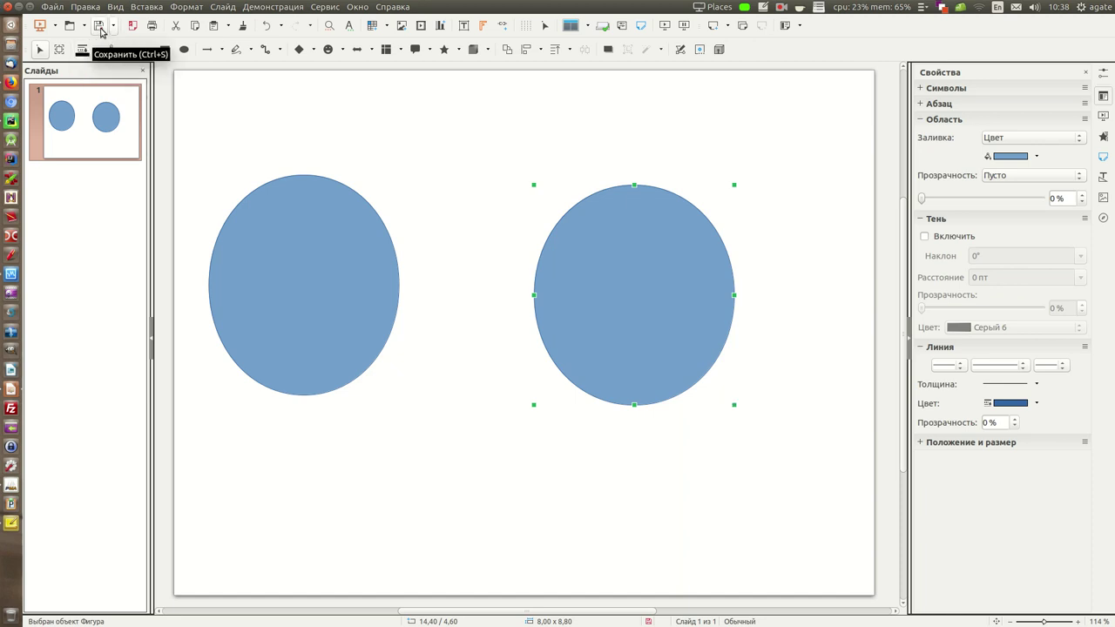
Draw four small ellipses around the right-hand large ellipse: at its upper right, its right side, below it, and overlapping its upper left edge
{"action": "left_click", "coordinate": [183, 49]}
{"action": "left_click_drag", "start_coordinate": [684, 130], "coordinate": [744, 216]}
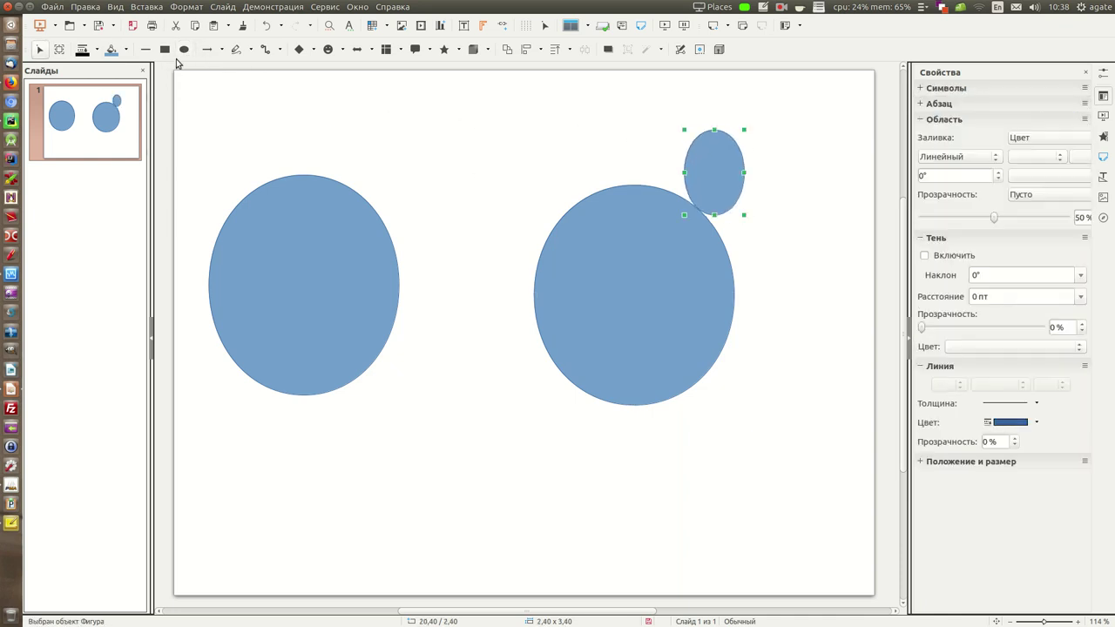
{"action": "left_click", "coordinate": [184, 48]}
{"action": "left_click_drag", "start_coordinate": [734, 270], "coordinate": [804, 340]}
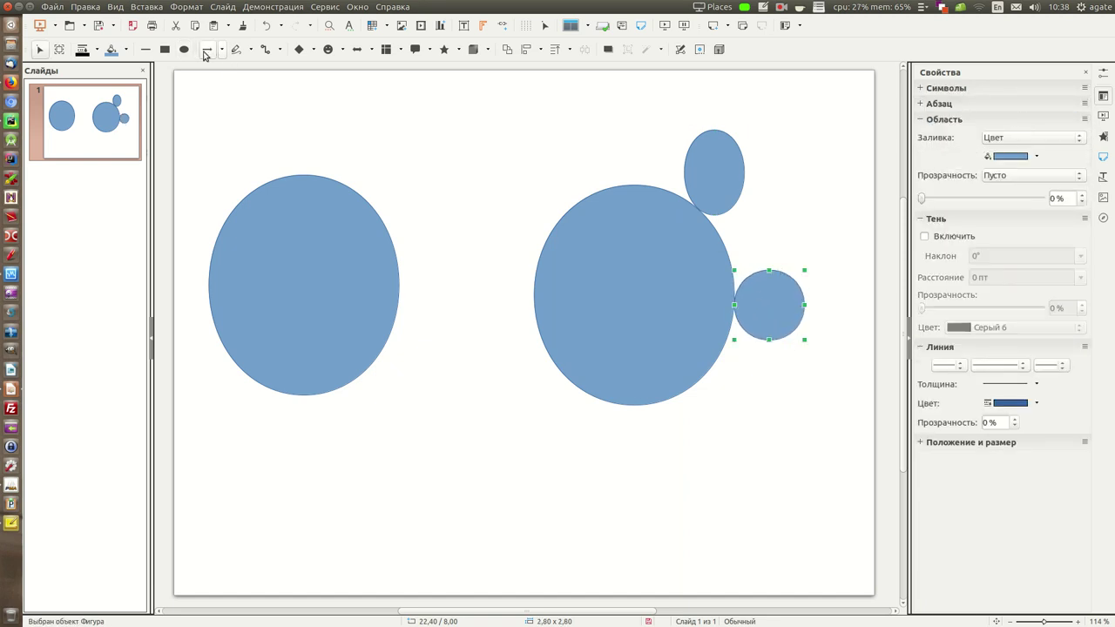
{"action": "left_click", "coordinate": [184, 49]}
{"action": "left_click_drag", "start_coordinate": [639, 405], "coordinate": [730, 476]}
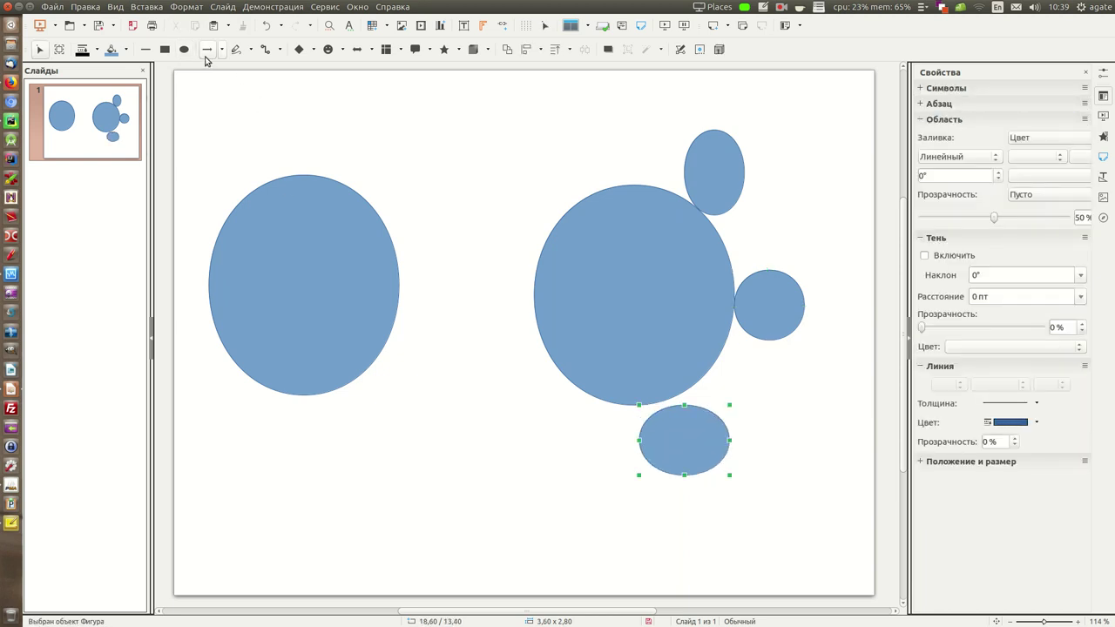
{"action": "left_click", "coordinate": [184, 50]}
{"action": "mouse_move", "coordinate": [519, 190]}
{"action": "left_mouse_down"}
{"action": "mouse_move", "coordinate": [594, 259]}
{"action": "mouse_move", "coordinate": [552, 224]}
{"action": "mouse_move", "coordinate": [562, 236]}
{"action": "left_mouse_up"}
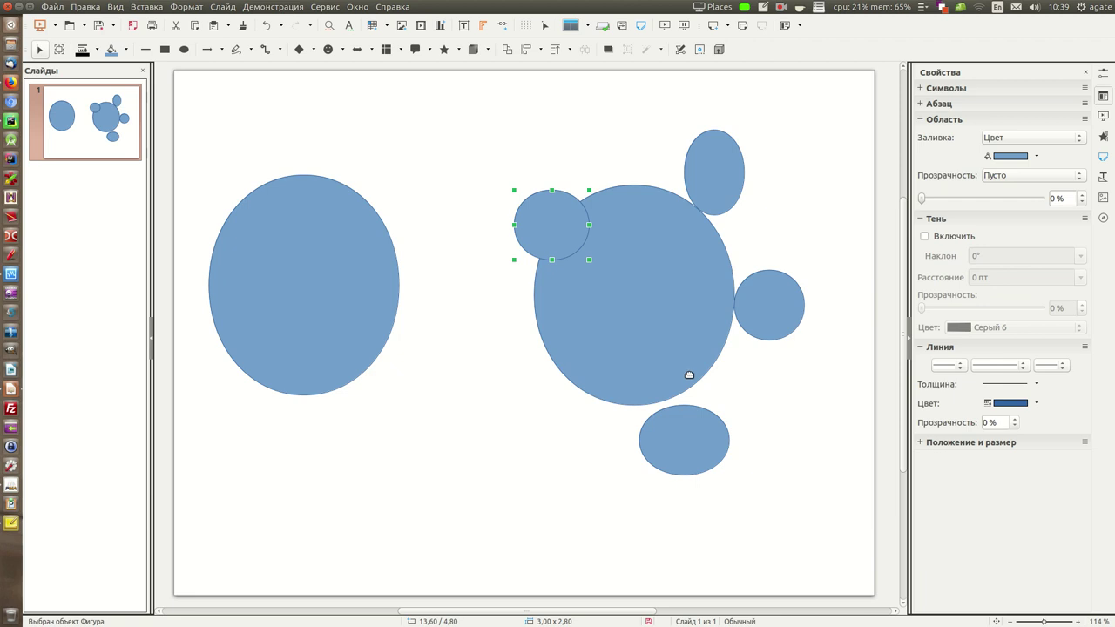
Minimize the Impress and Firefox windows, open a terminal, and move it to the upper left area of the desktop
{"action": "left_click", "coordinate": [19, 8]}
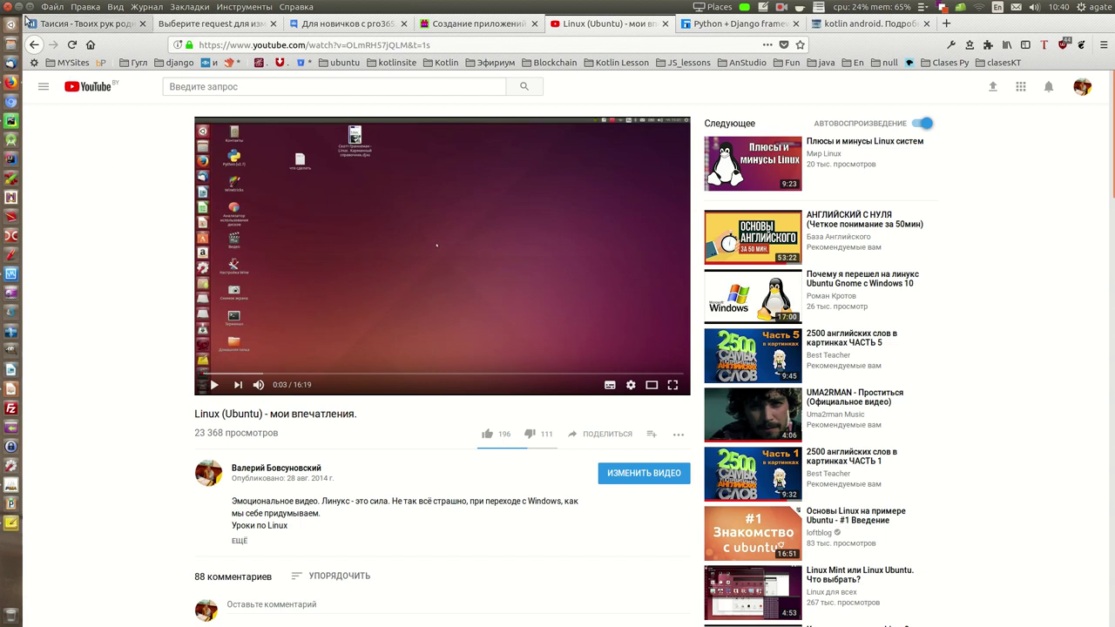
{"action": "left_click", "coordinate": [19, 7]}
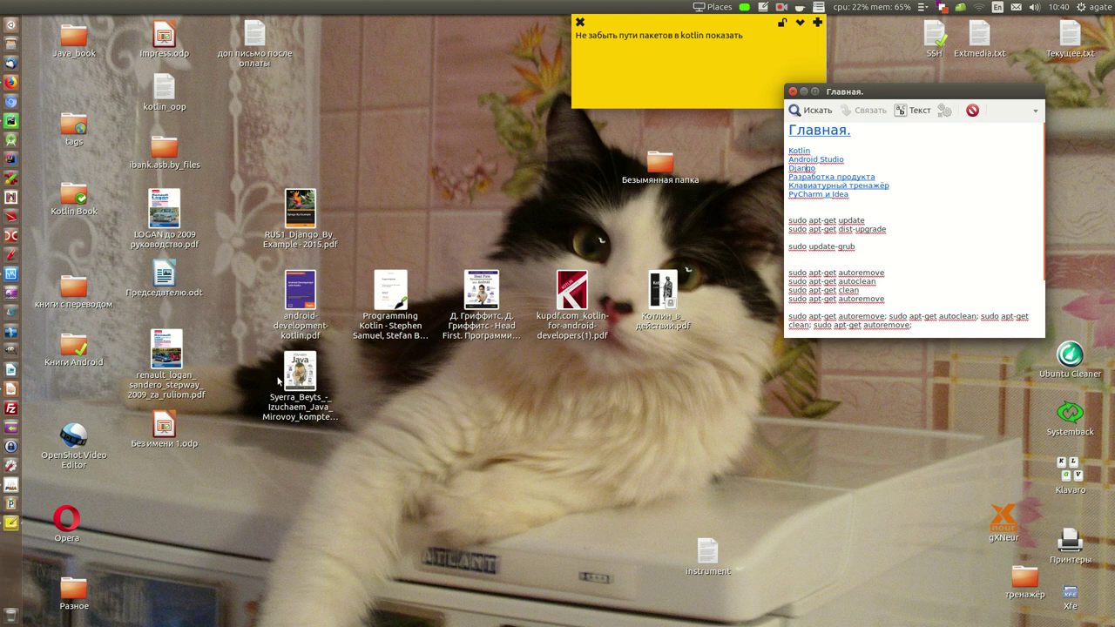
{"action": "key", "text": "ctrl+alt+t"}
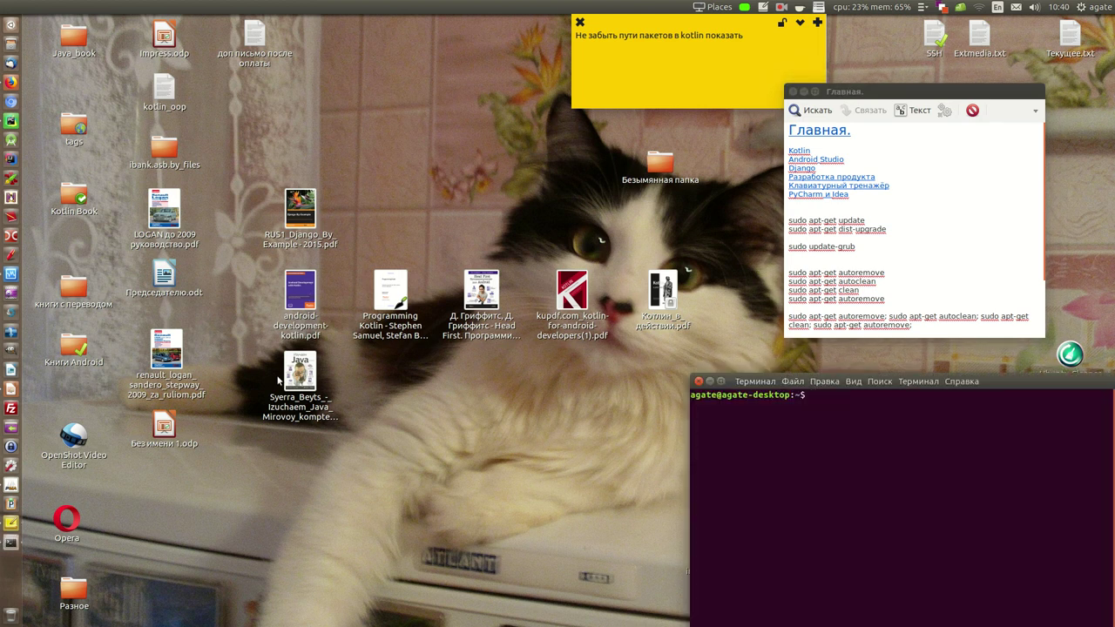
{"action": "left_click_drag", "start_coordinate": [1005, 382], "coordinate": [426, 99]}
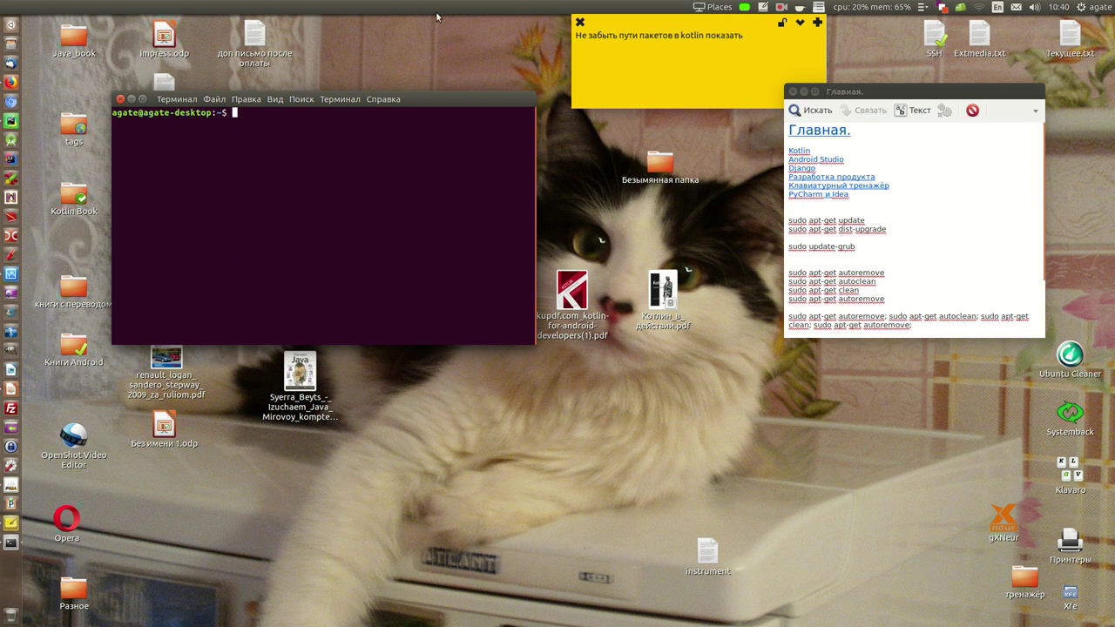
Switch to Firefox and show the kotlinlang.spb-tut.ru home page
{"action": "left_click", "coordinate": [10, 85]}
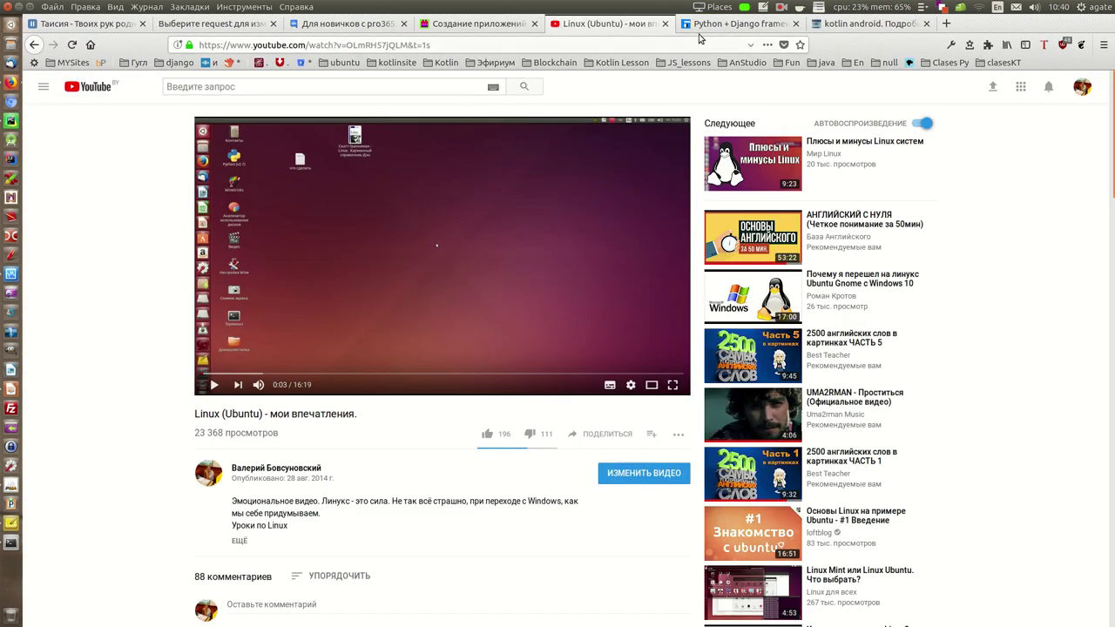
{"action": "left_click", "coordinate": [875, 26]}
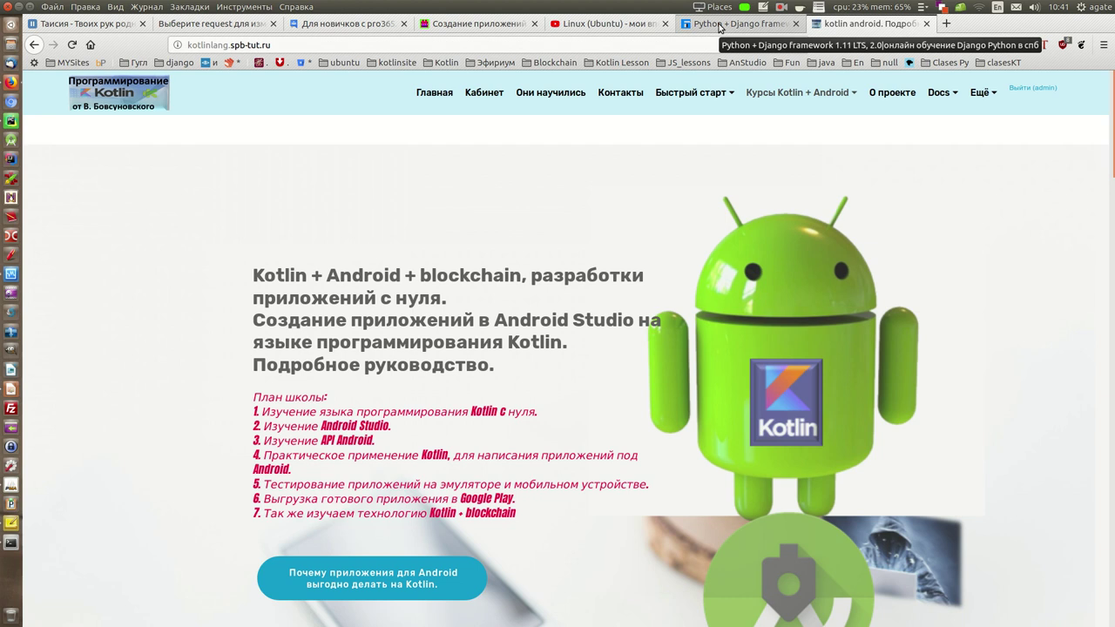
Bring up the PyCharm and IntelliJ IDEA windows and look through the KotlinProjects file tree down to the wiki docs
{"action": "left_click", "coordinate": [11, 126]}
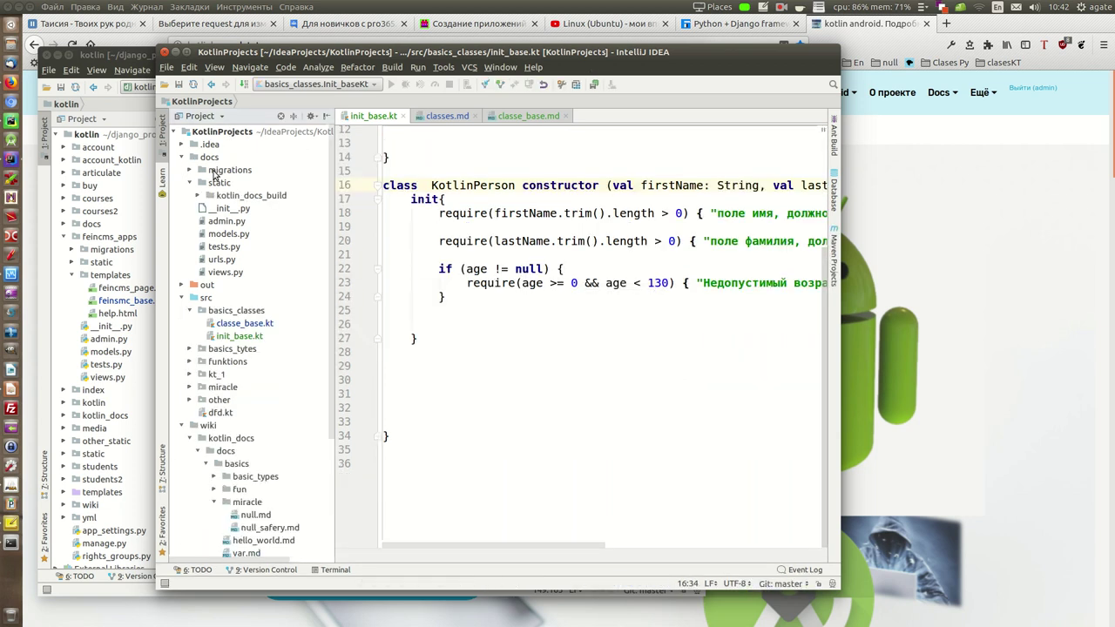
{"action": "scroll", "coordinate": [223, 187], "scroll_direction": "down", "scroll_amount": 4}
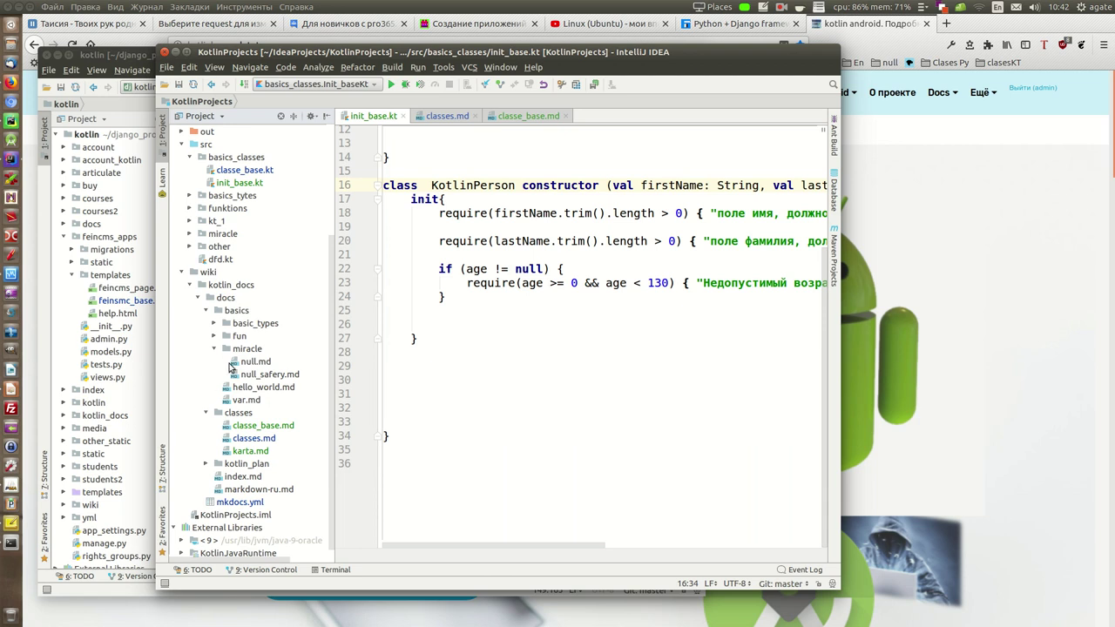
Bring the PyCharm kotlin project to the front and view its Project Interpreter settings without changing them
{"action": "scroll", "coordinate": [228, 387], "scroll_direction": "down", "scroll_amount": 1}
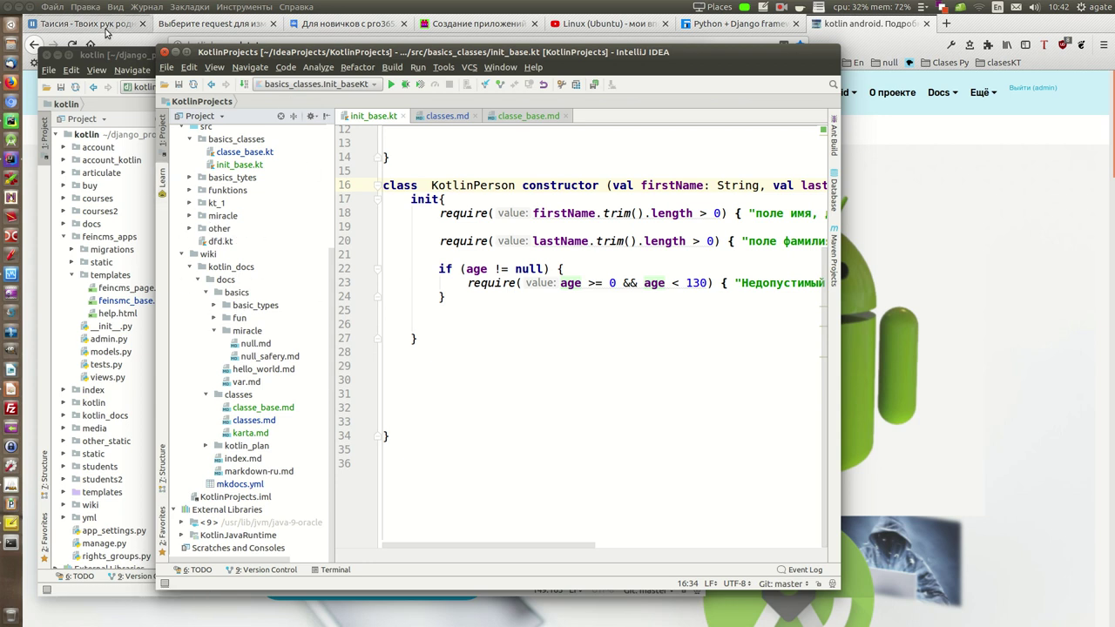
{"action": "left_click", "coordinate": [123, 54]}
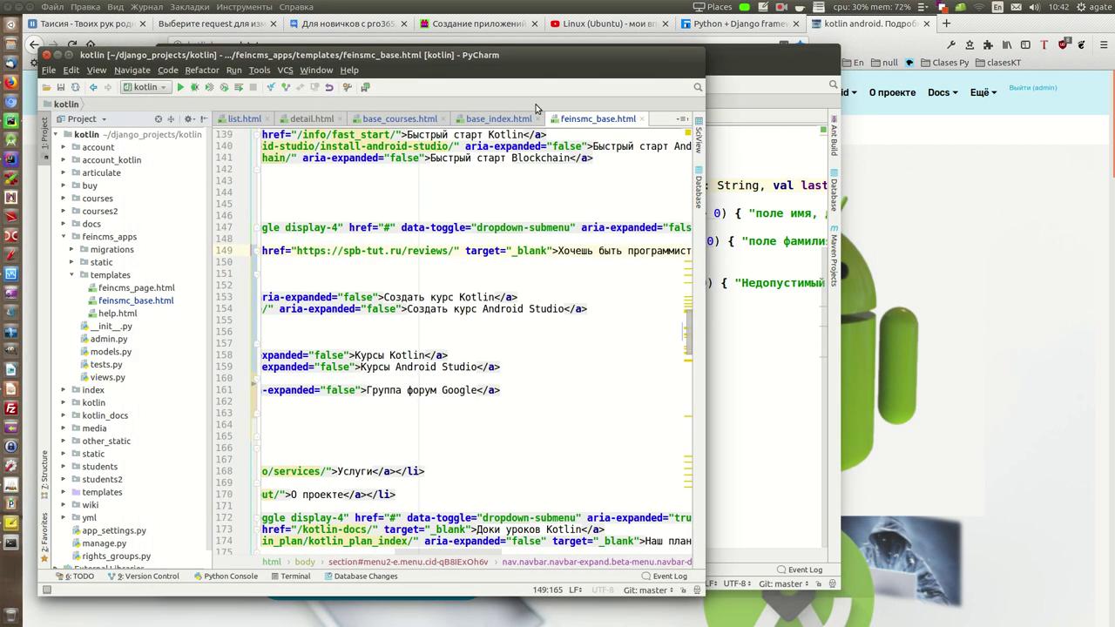
{"action": "left_click", "coordinate": [348, 88]}
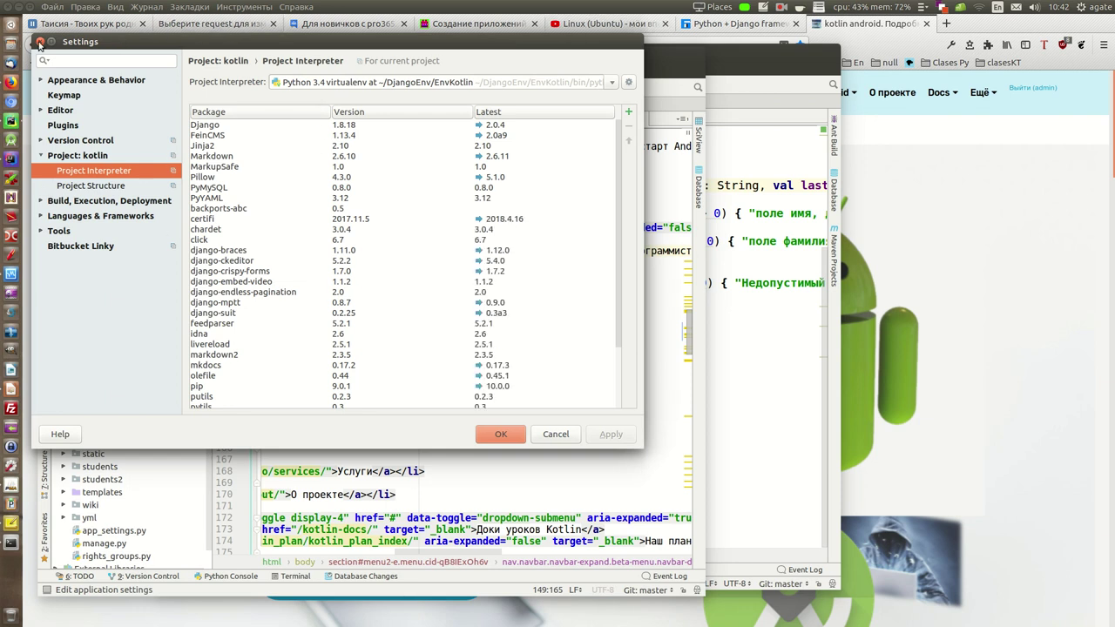
{"action": "left_click", "coordinate": [39, 44]}
Select the static folder in the PyCharm project tree and return to the KotlinProjects window in IntelliJ IDEA
{"action": "left_click", "coordinate": [101, 455]}
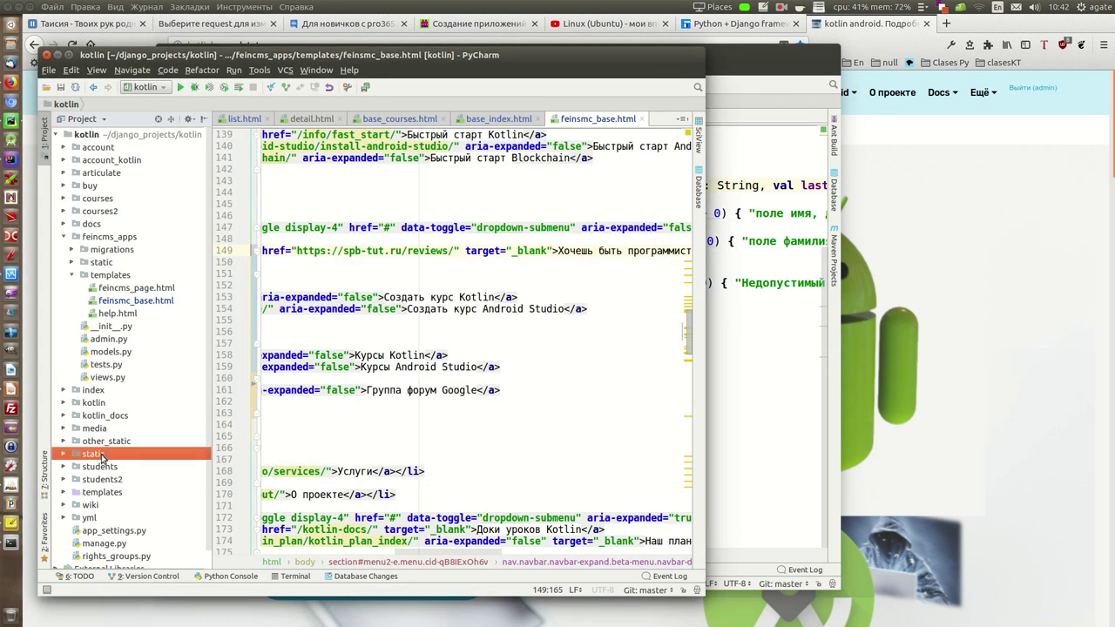
{"action": "scroll", "coordinate": [104, 457], "scroll_direction": "down", "scroll_amount": 1}
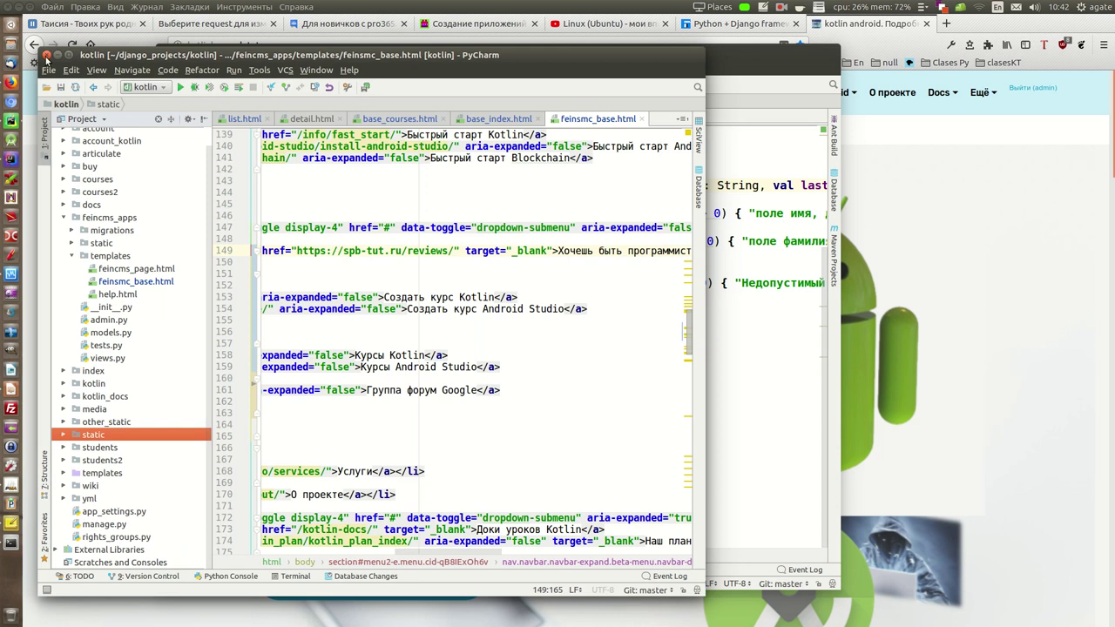
{"action": "left_click", "coordinate": [773, 159]}
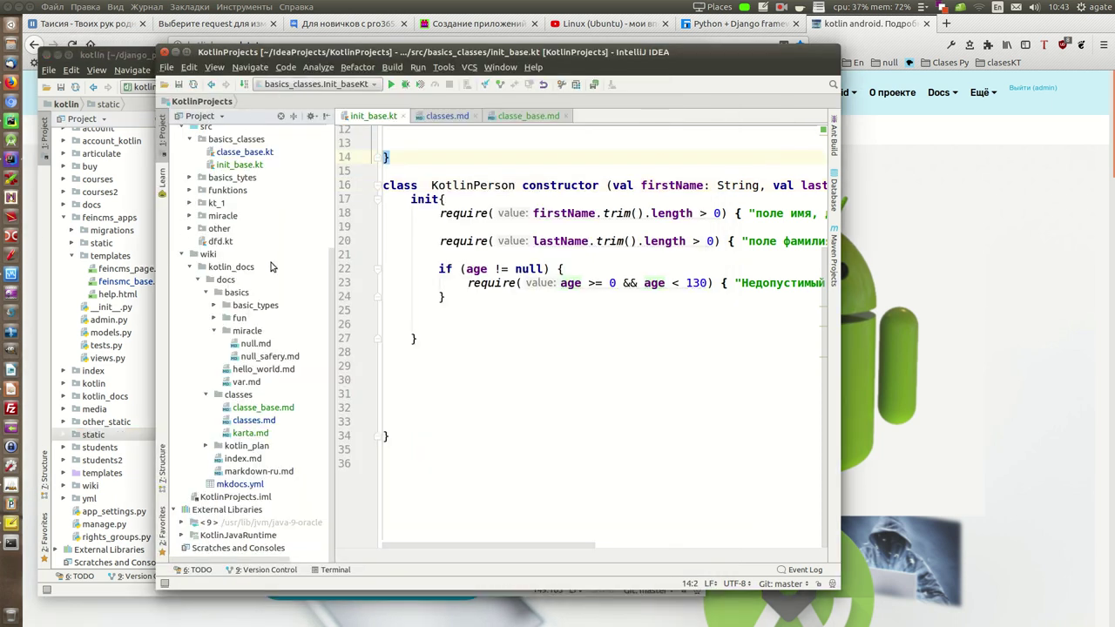
{"action": "left_click", "coordinate": [207, 270]}
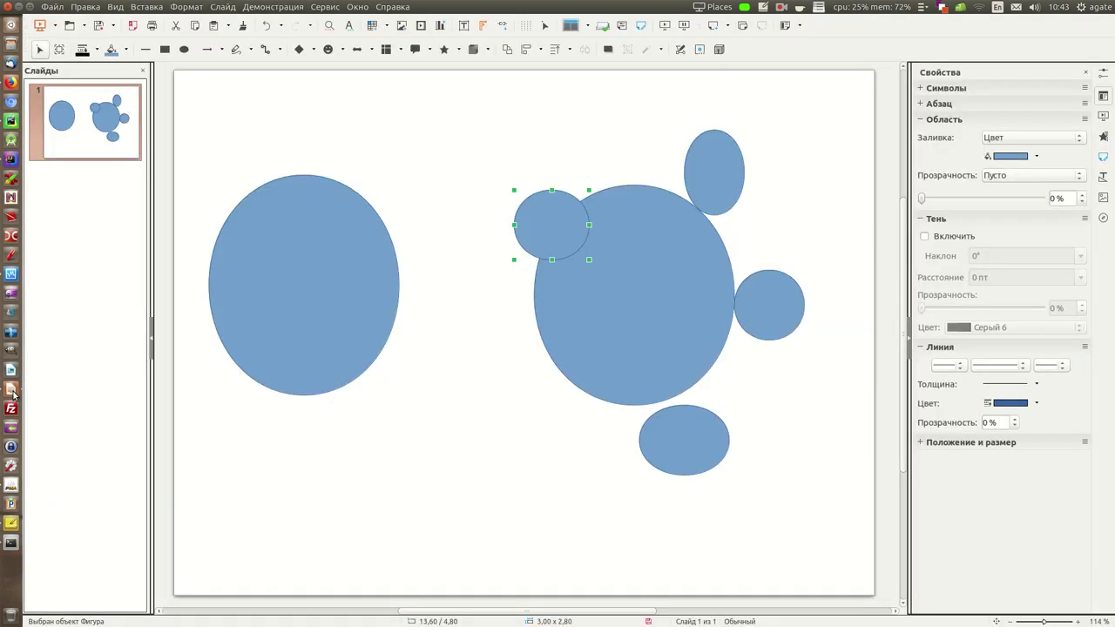
Switch to Impress, move the left large ellipse off the small ellipses beneath it, and move it back over them
{"action": "left_click", "coordinate": [14, 396]}
{"action": "left_click", "coordinate": [303, 290]}
{"action": "left_click_drag", "start_coordinate": [303, 290], "coordinate": [549, 534]}
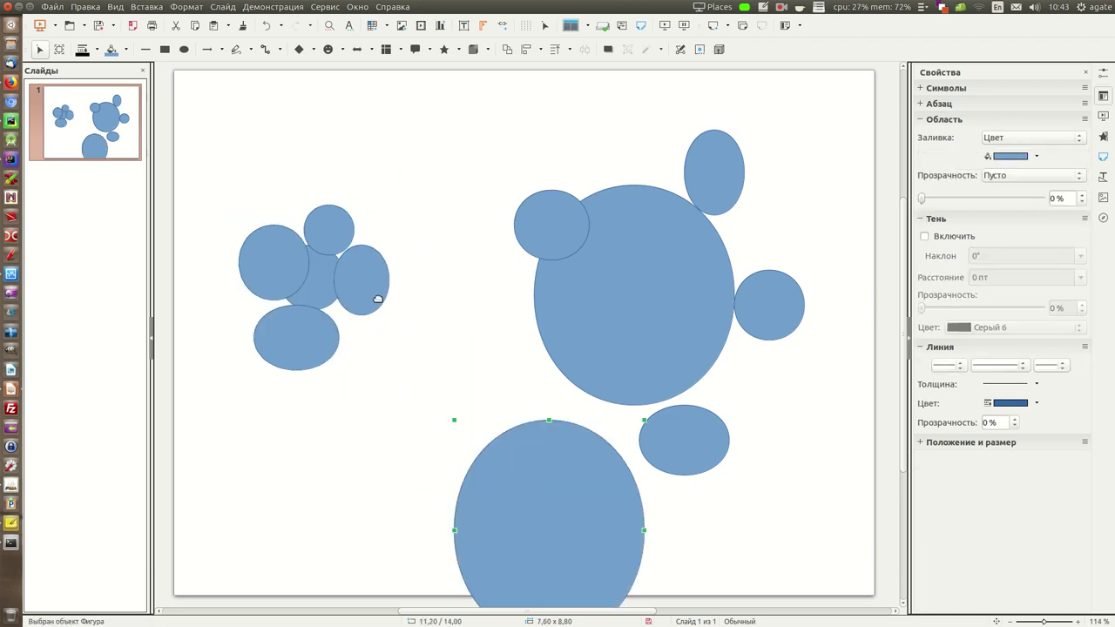
{"action": "left_click_drag", "start_coordinate": [598, 507], "coordinate": [374, 261]}
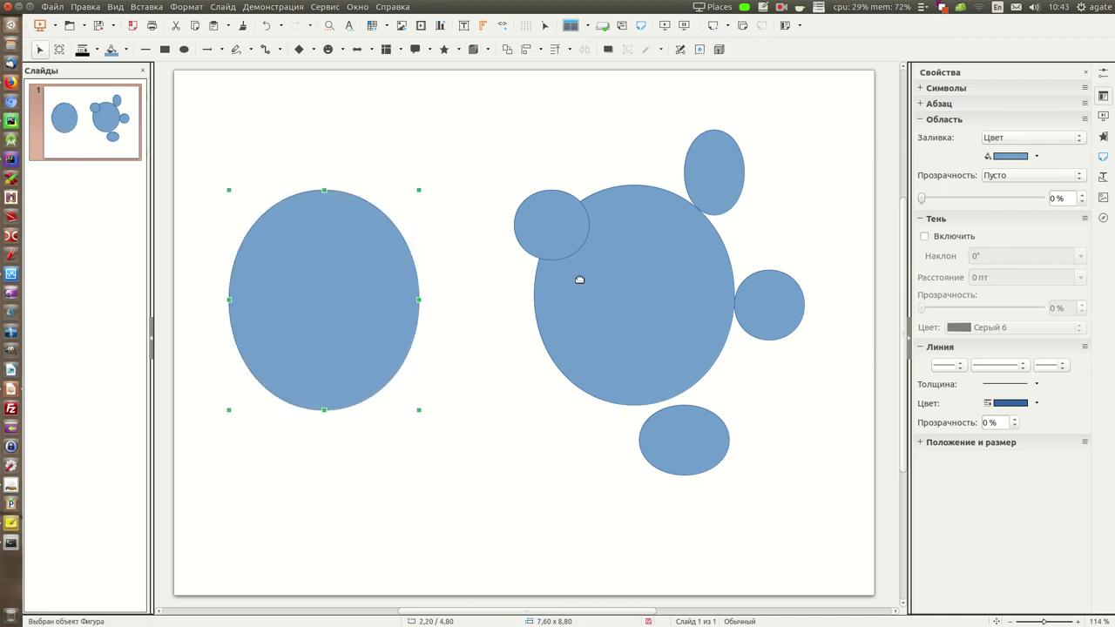
Go through the right-hand large ellipse and the small ellipses around it, and move the upper left small one slightly up
{"action": "left_click", "coordinate": [646, 272]}
{"action": "left_click", "coordinate": [717, 164]}
{"action": "left_click", "coordinate": [772, 302]}
{"action": "left_click", "coordinate": [697, 441]}
{"action": "mouse_move", "coordinate": [548, 223]}
{"action": "left_mouse_down"}
{"action": "mouse_move", "coordinate": [526, 195]}
{"action": "mouse_move", "coordinate": [548, 205]}
{"action": "left_mouse_up"}
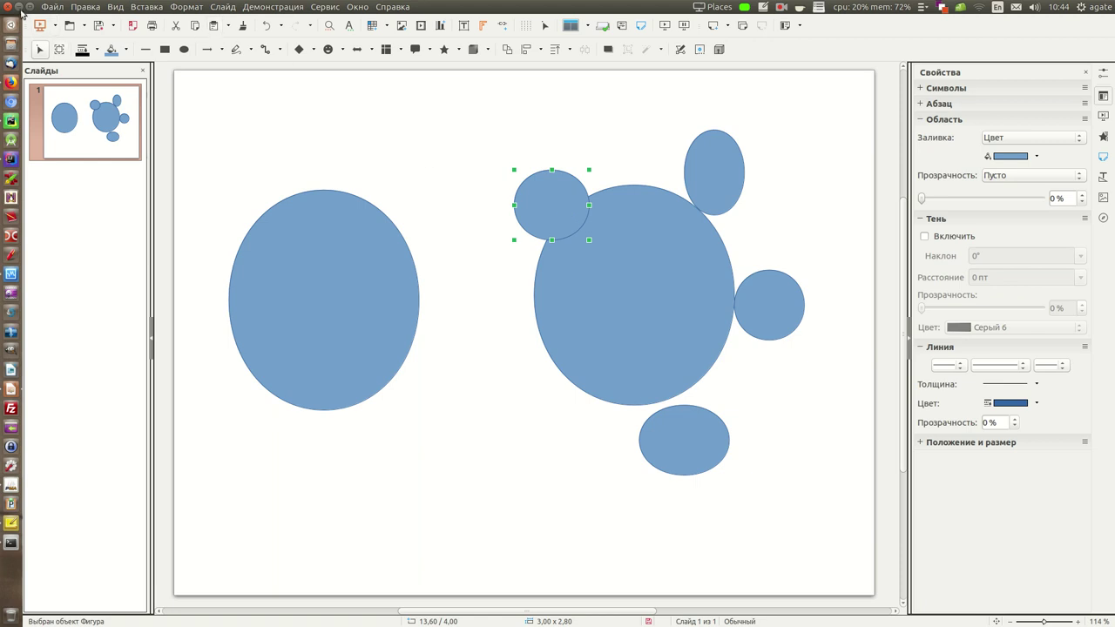
Switch to Firefox and open the spb-tut.ru home page in a new tab
{"action": "left_click", "coordinate": [16, 84]}
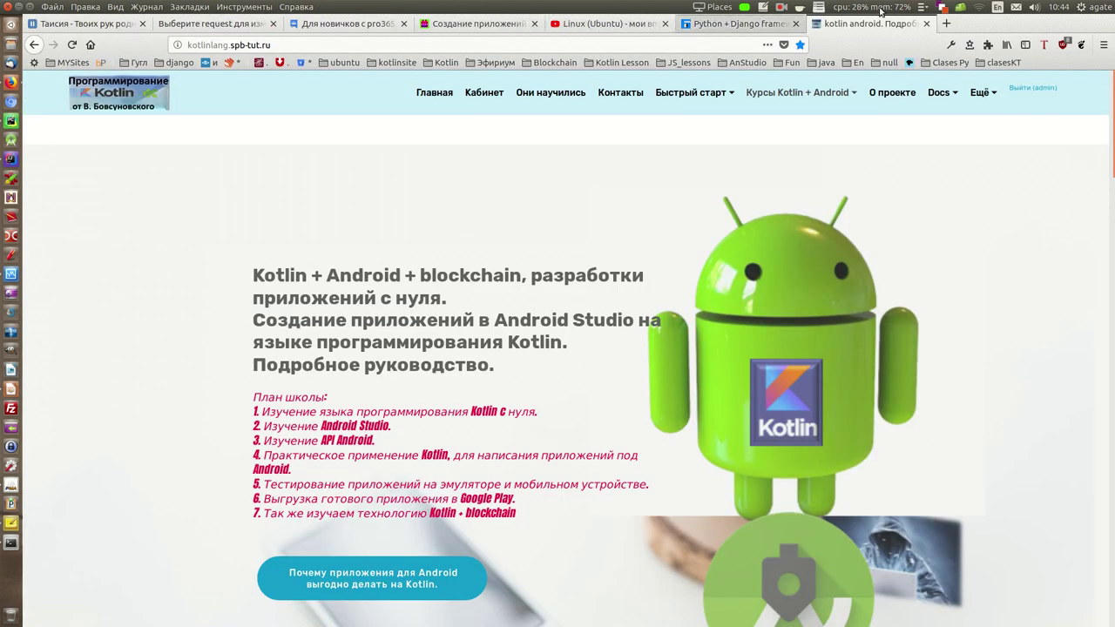
{"action": "left_click", "coordinate": [947, 28]}
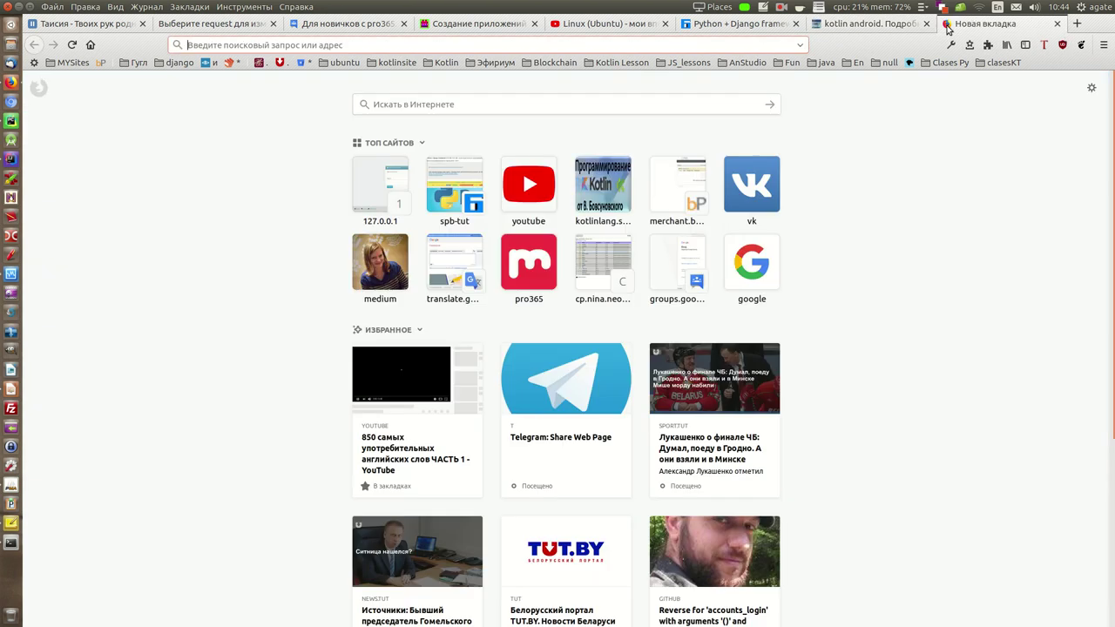
{"action": "left_click", "coordinate": [449, 190]}
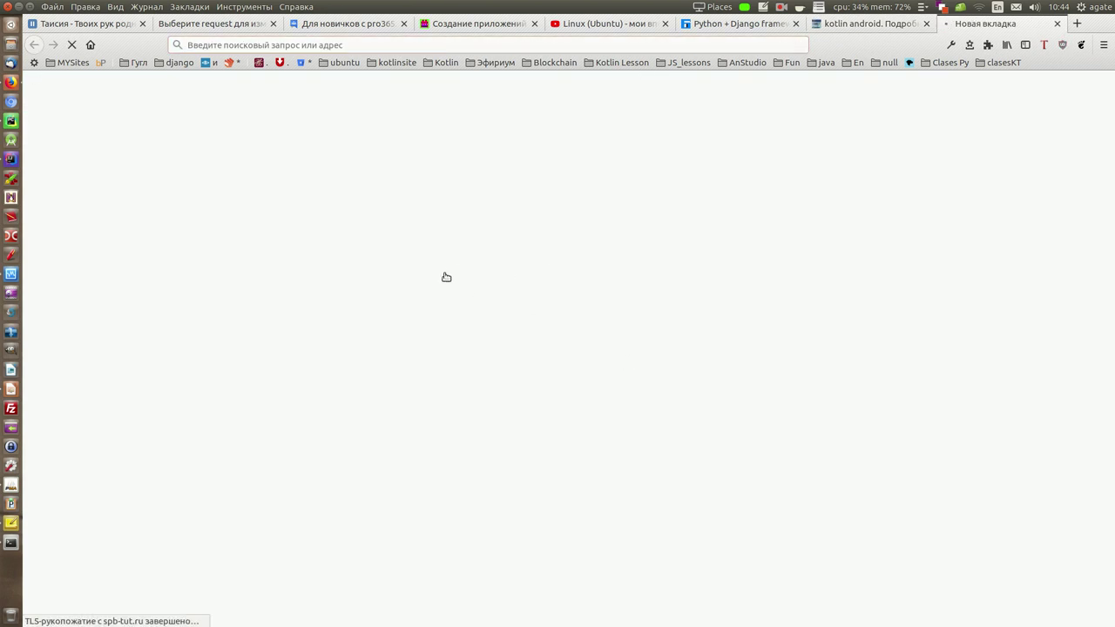
{"action": "scroll", "coordinate": [488, 270], "scroll_direction": "down", "scroll_amount": 3}
{"action": "scroll", "coordinate": [436, 273], "scroll_direction": "up", "scroll_amount": 3}
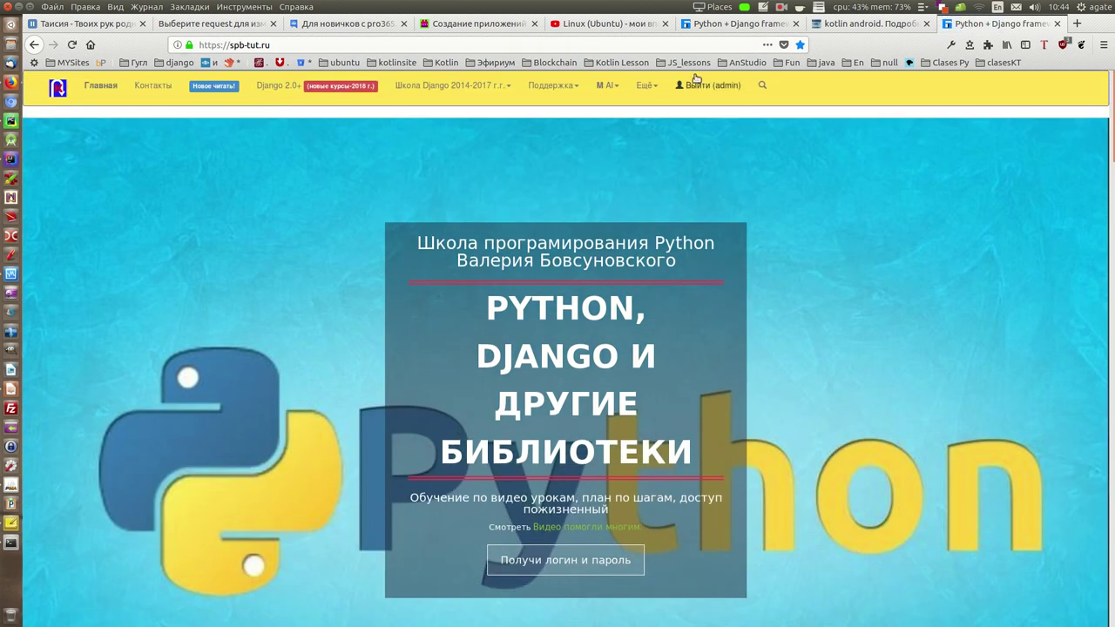
Log out of spb-tut.ru and look through the site's reviews page around the section «О Пайтон»
{"action": "left_click", "coordinate": [707, 86]}
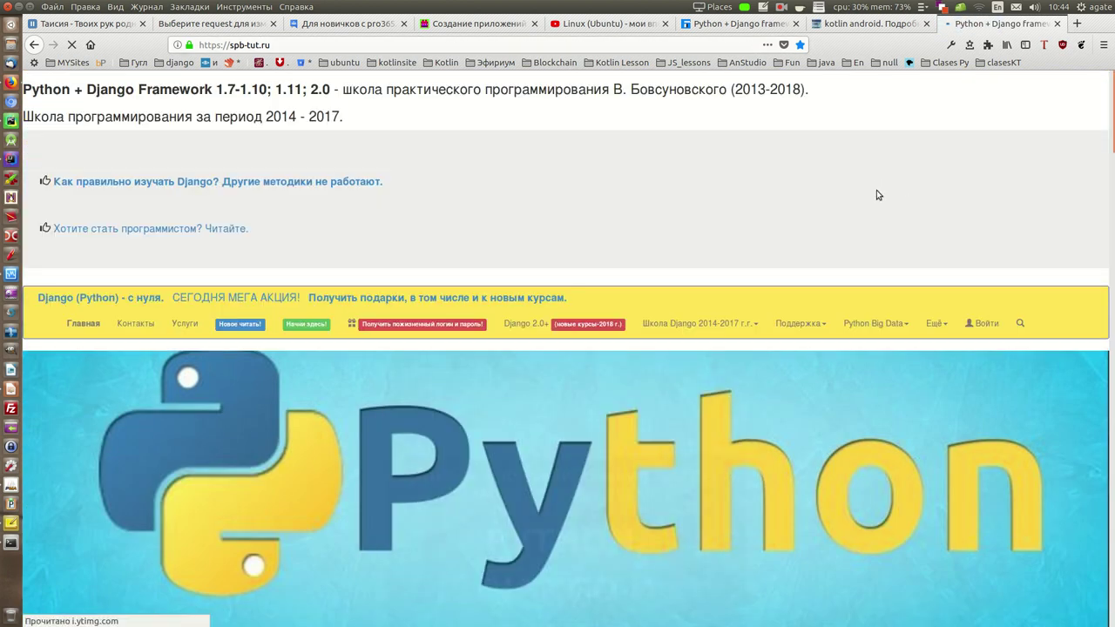
{"action": "scroll", "coordinate": [570, 283], "scroll_direction": "down", "scroll_amount": 10}
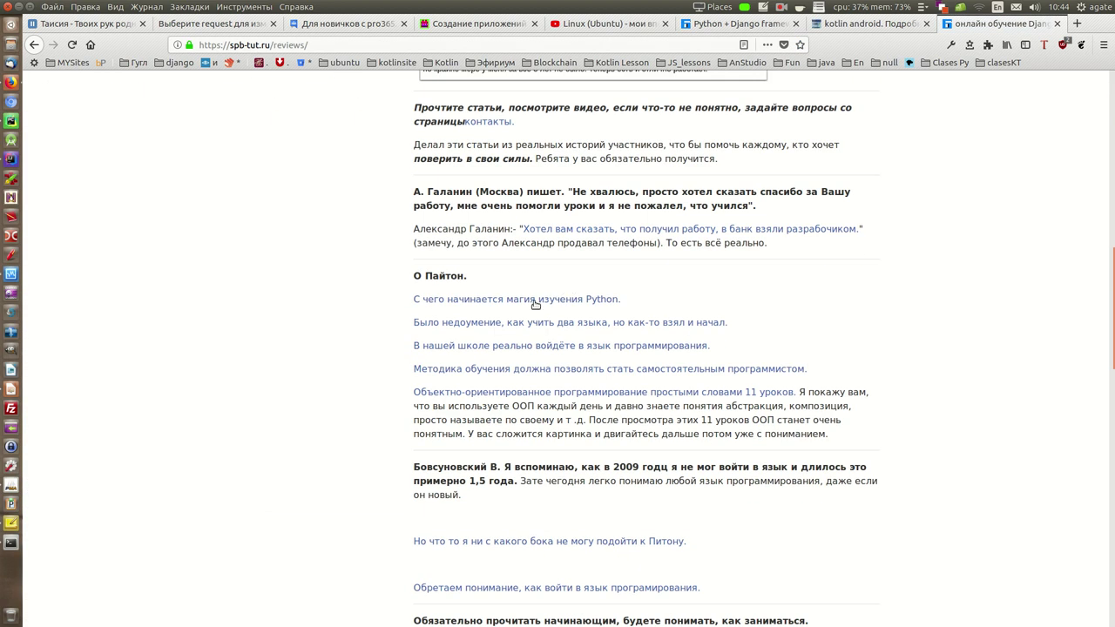
{"action": "scroll", "coordinate": [566, 353], "scroll_direction": "down", "scroll_amount": 5}
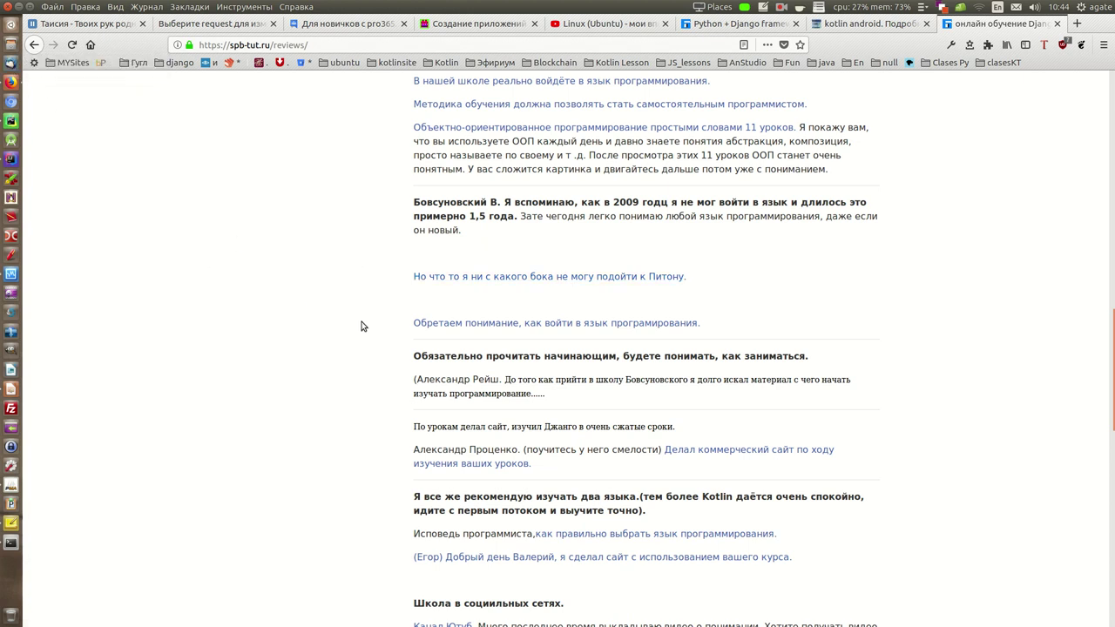
Switch to the mail client and open a recent «Домашнее задание к шагу 16. Kotlin ООП» message in the Kotlin folder
{"action": "key", "text": "alt+Tab"}
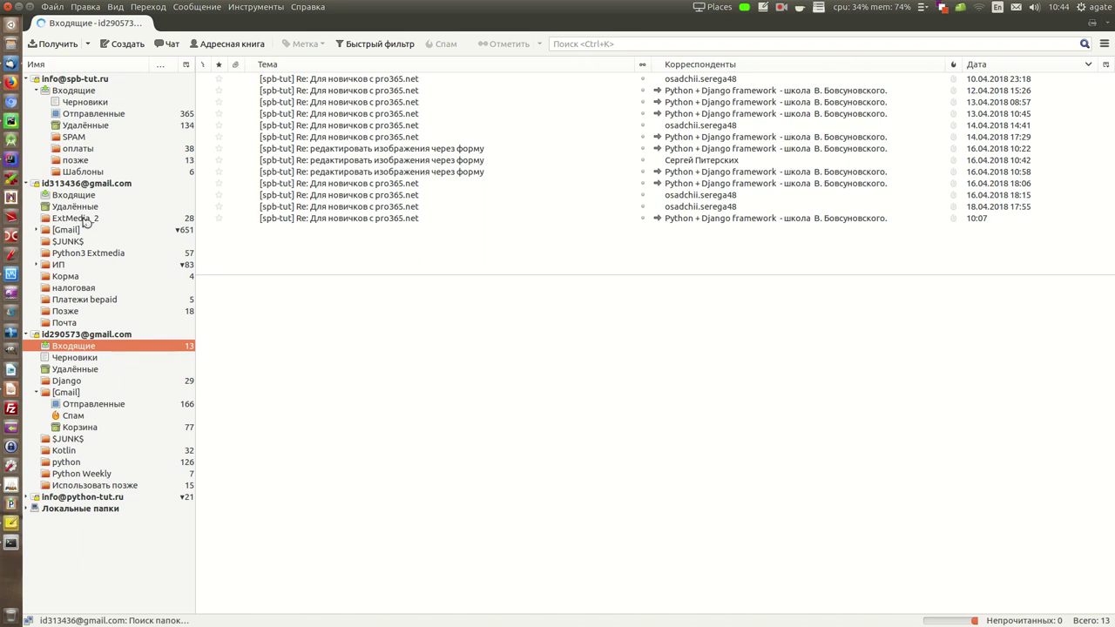
{"action": "left_click", "coordinate": [77, 454]}
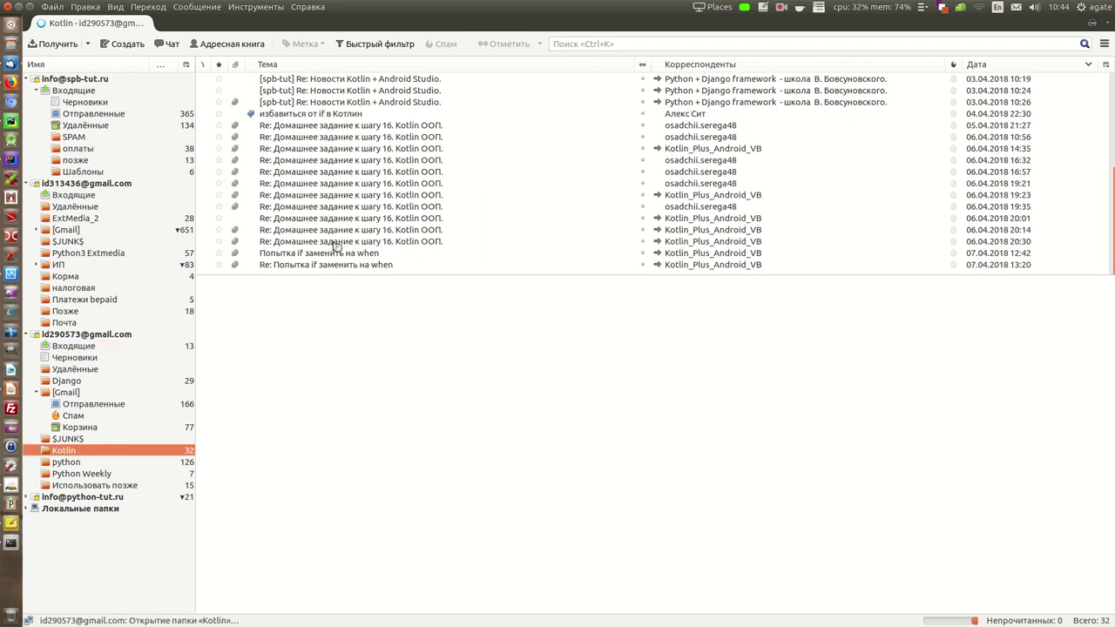
{"action": "left_click", "coordinate": [340, 241]}
{"action": "left_click", "coordinate": [341, 230]}
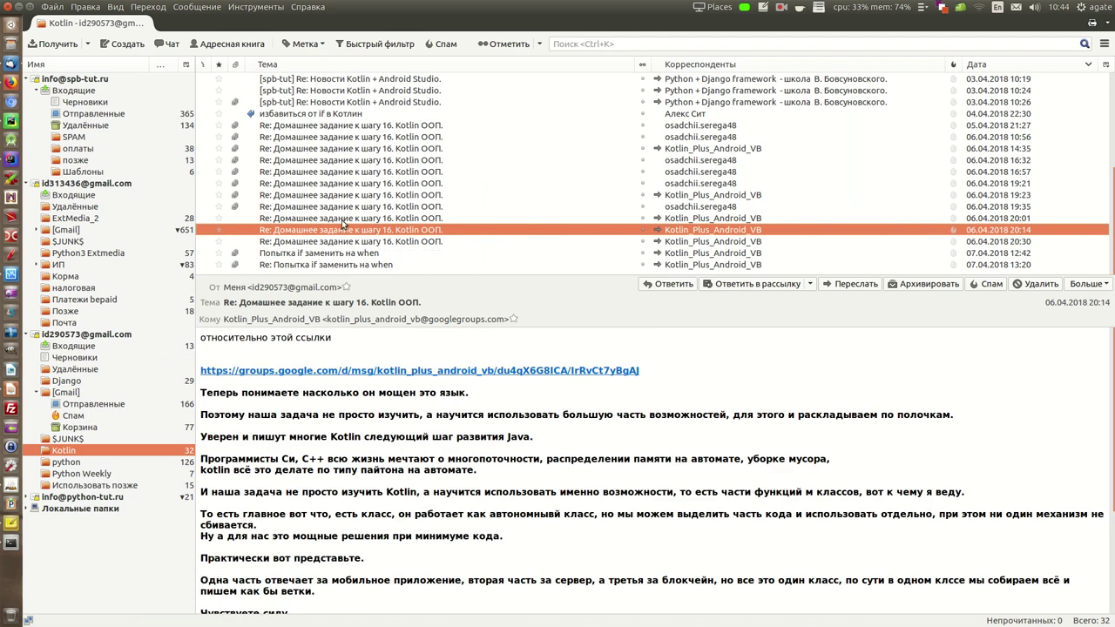
Read through the earlier messages of the «Домашнее задание к шагу 16. Kotlin ООП» thread one by one
{"action": "left_click", "coordinate": [338, 218]}
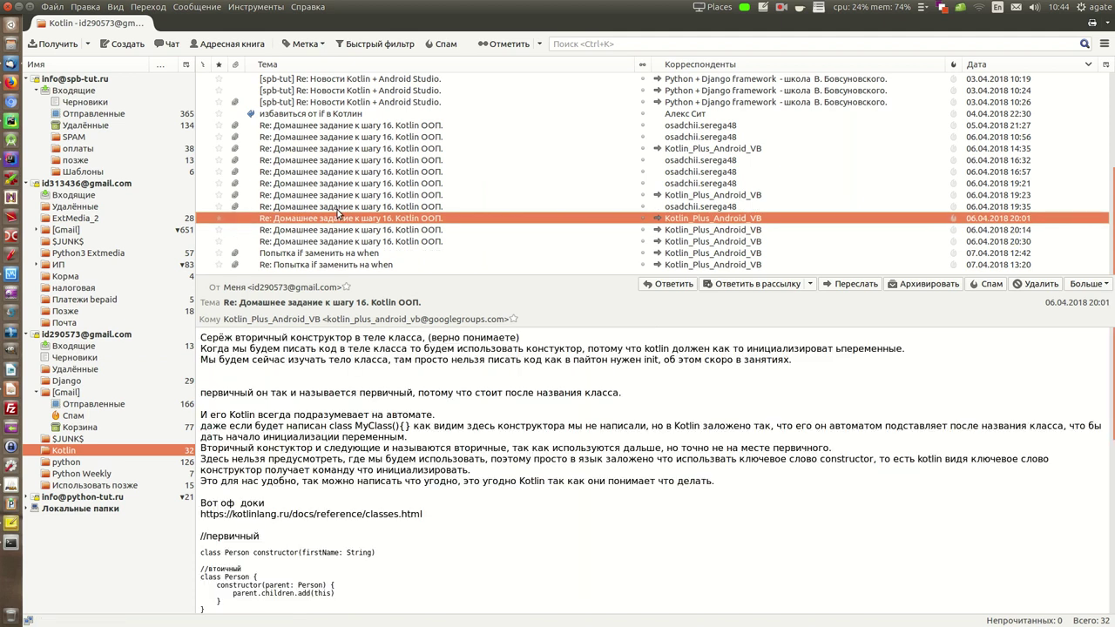
{"action": "left_click", "coordinate": [331, 207]}
{"action": "left_click", "coordinate": [328, 197]}
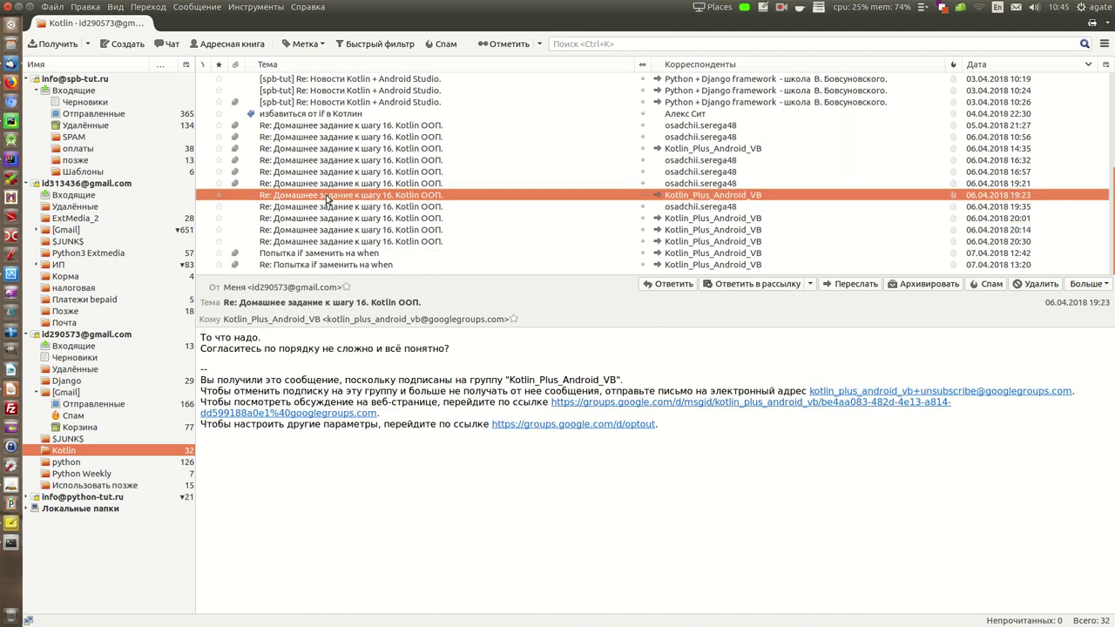
{"action": "left_click", "coordinate": [326, 185]}
{"action": "left_click", "coordinate": [326, 172]}
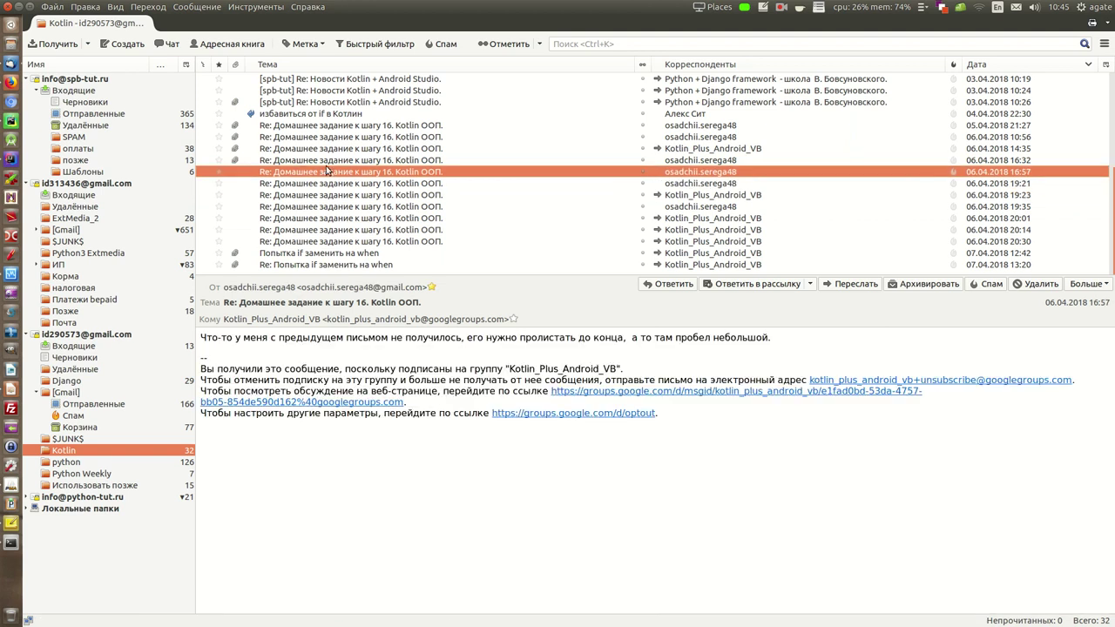
{"action": "left_click", "coordinate": [330, 161]}
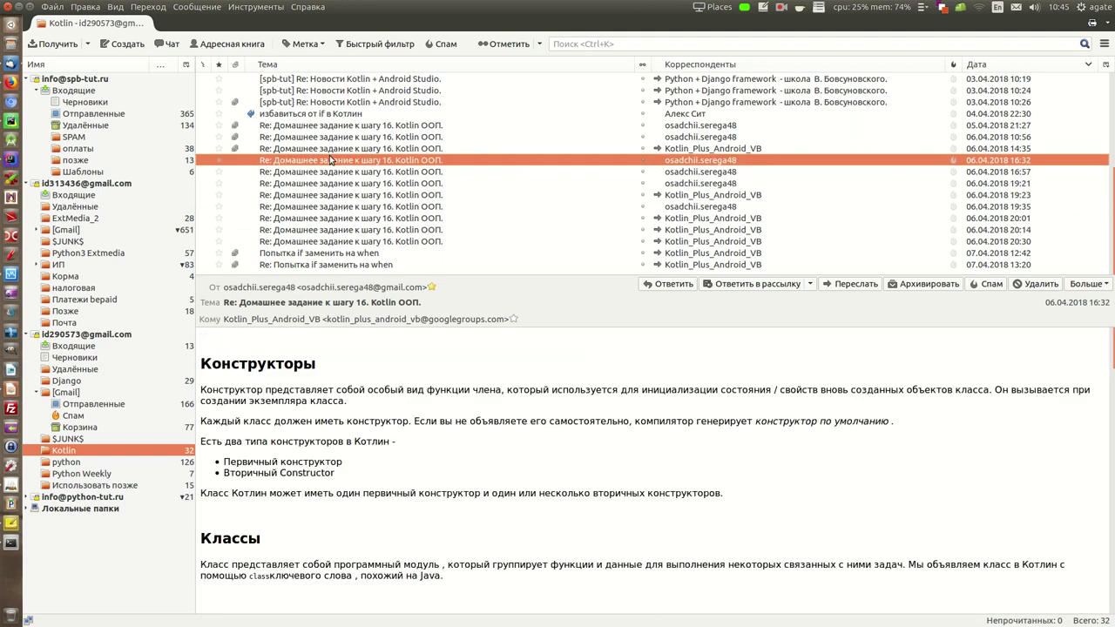
{"action": "left_click", "coordinate": [329, 149]}
{"action": "scroll", "coordinate": [344, 261], "scroll_direction": "up", "scroll_amount": 1}
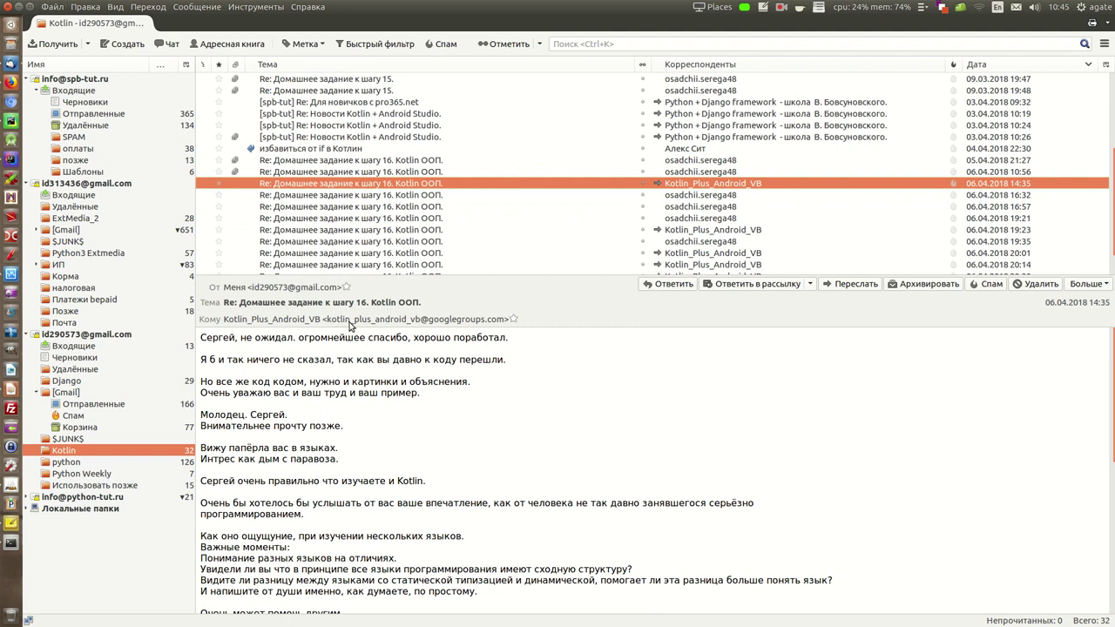
{"action": "left_click", "coordinate": [324, 173]}
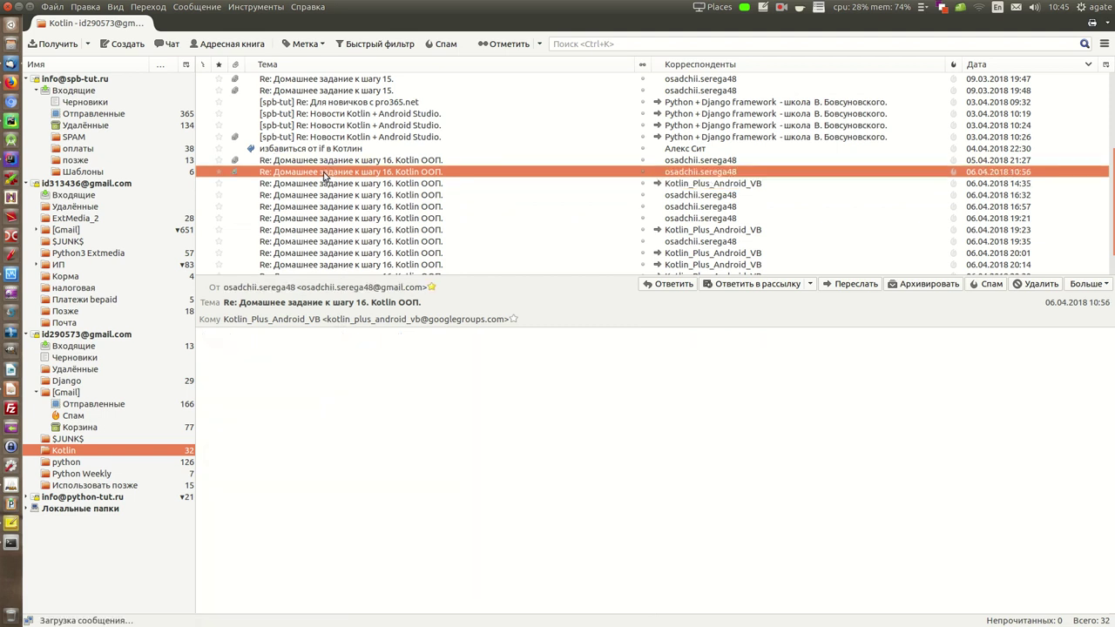
{"action": "left_click", "coordinate": [326, 160]}
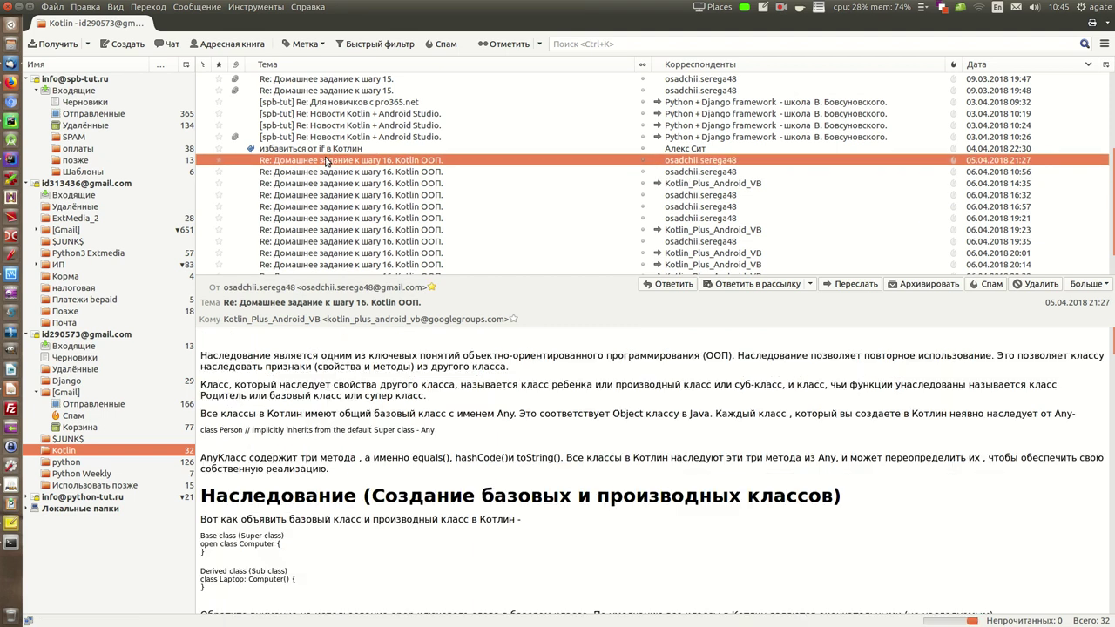
View the «избавиться от if в Котлин» and «Новости Kotlin + Android Studio» messages, and minimize the mail window
{"action": "left_click", "coordinate": [331, 149]}
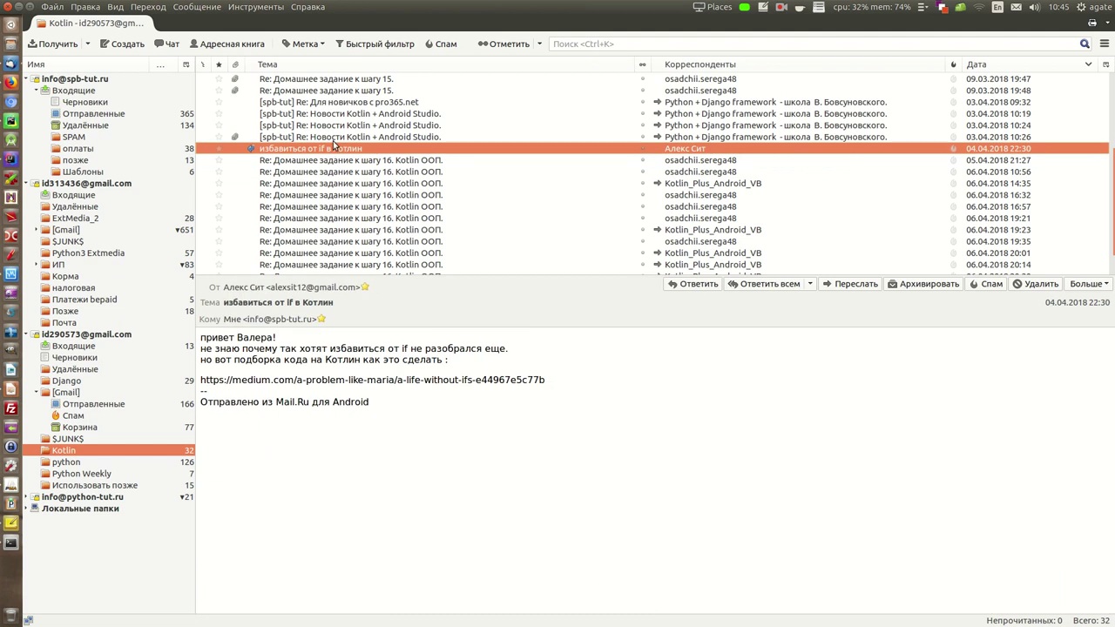
{"action": "key", "text": "Up"}
{"action": "key", "text": "Up"}
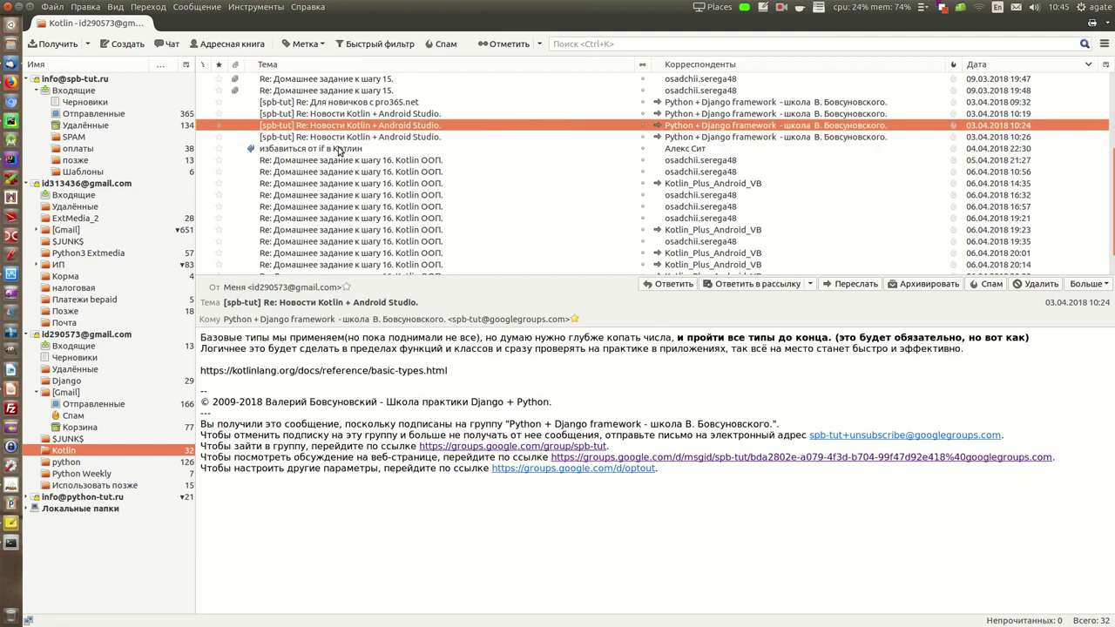
{"action": "scroll", "coordinate": [340, 150], "scroll_direction": "up", "scroll_amount": 4}
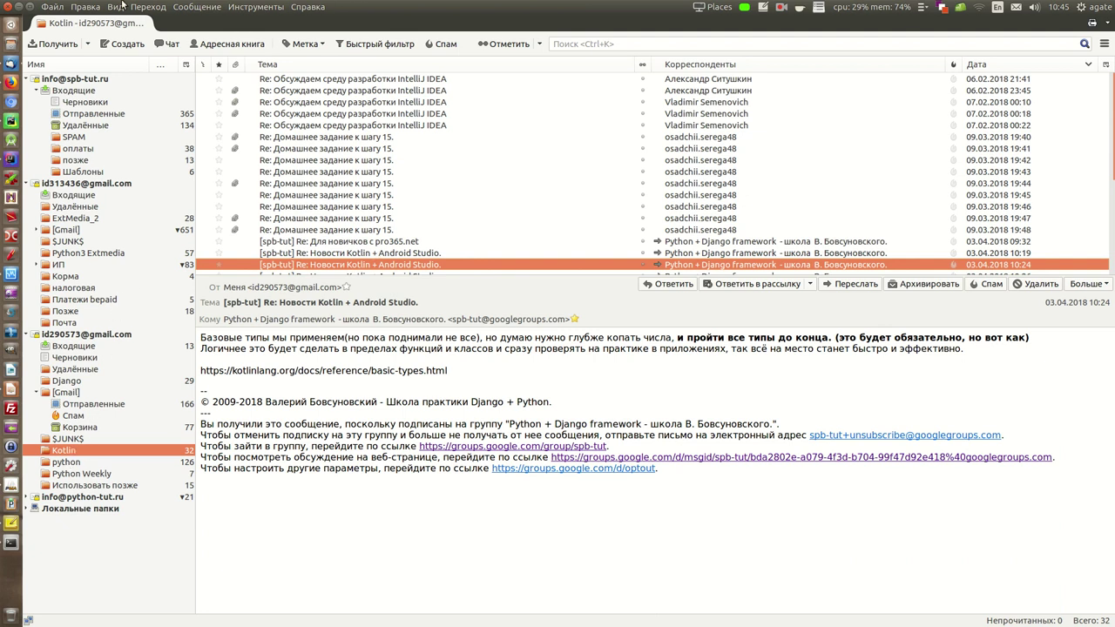
{"action": "left_click", "coordinate": [18, 7]}
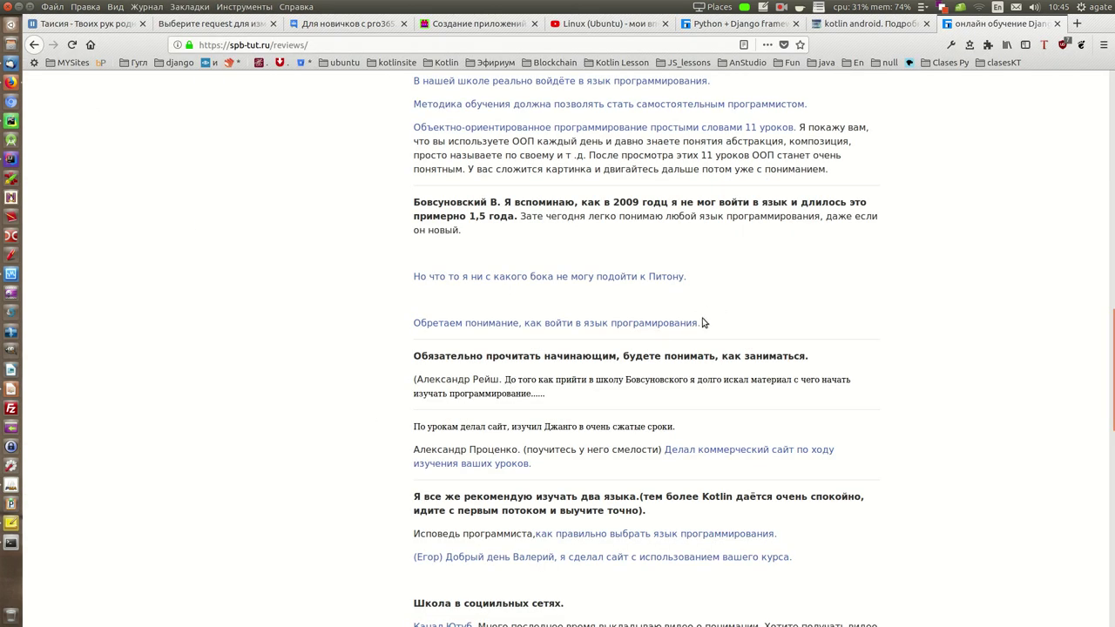
Look through the spb-tut.ru reviews page up to the highlighted picture about the school's teaching method
{"action": "scroll", "coordinate": [665, 378], "scroll_direction": "down", "scroll_amount": 5}
{"action": "scroll", "coordinate": [659, 387], "scroll_direction": "up", "scroll_amount": 5}
{"action": "scroll", "coordinate": [646, 407], "scroll_direction": "up", "scroll_amount": 3}
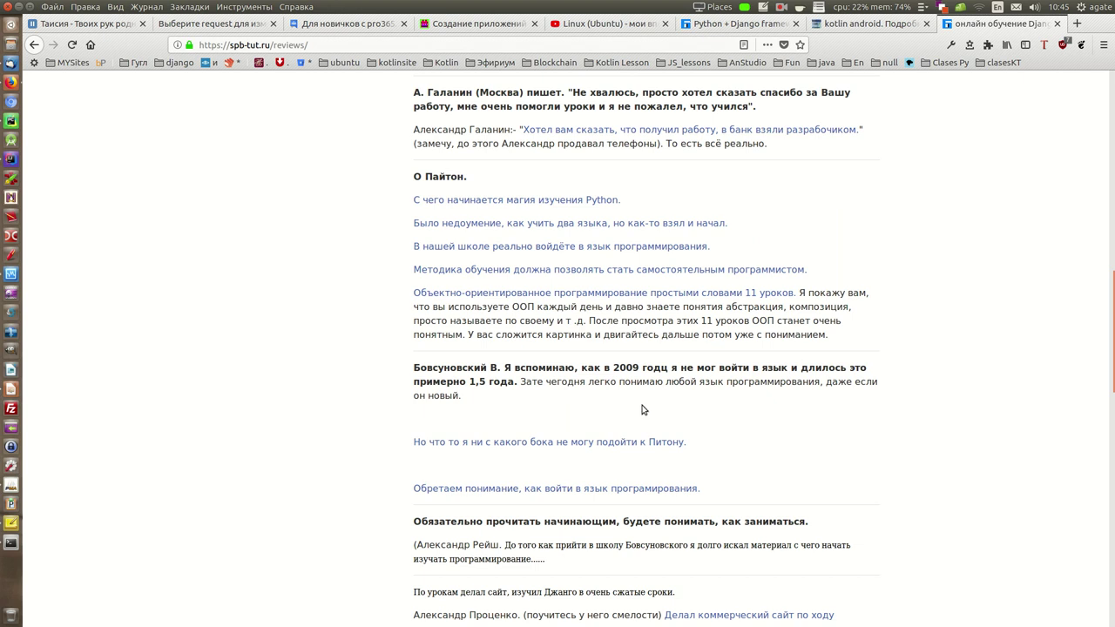
{"action": "scroll", "coordinate": [640, 408], "scroll_direction": "up", "scroll_amount": 3}
{"action": "scroll", "coordinate": [641, 410], "scroll_direction": "up", "scroll_amount": 5}
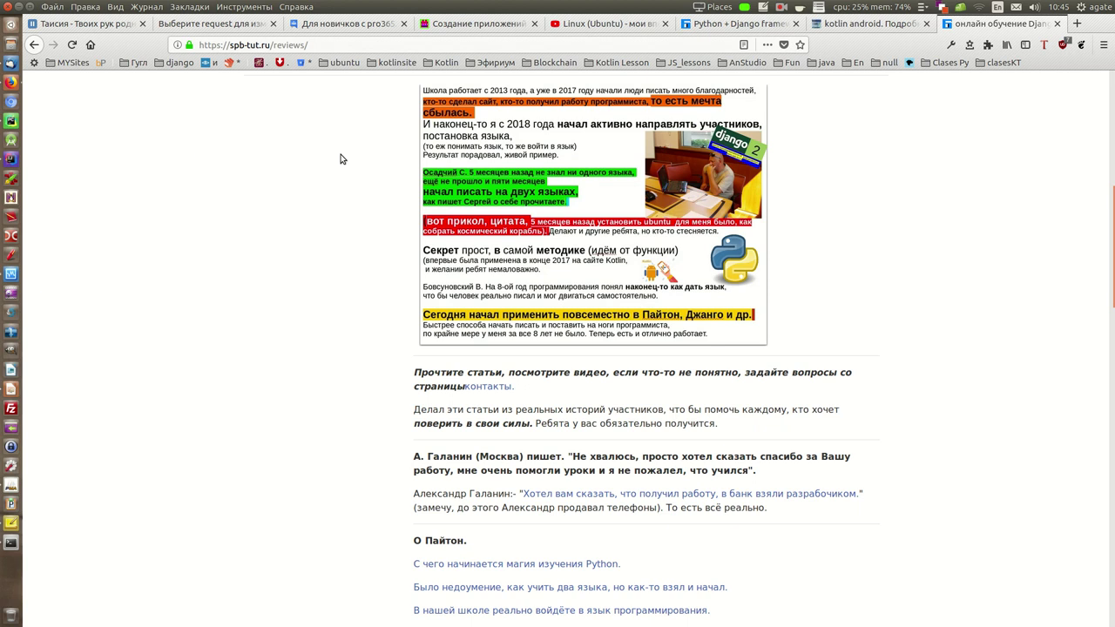
Show the Android Studio course page and return to the kotlinlang.spb-tut.ru home page
{"action": "left_click", "coordinate": [493, 25]}
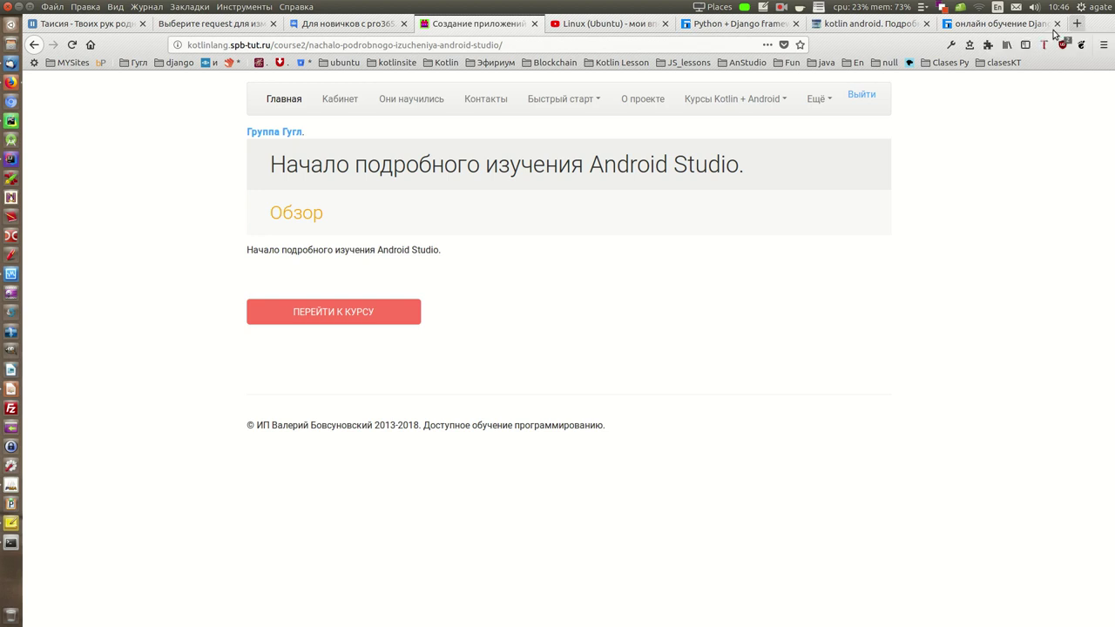
{"action": "left_click", "coordinate": [866, 23]}
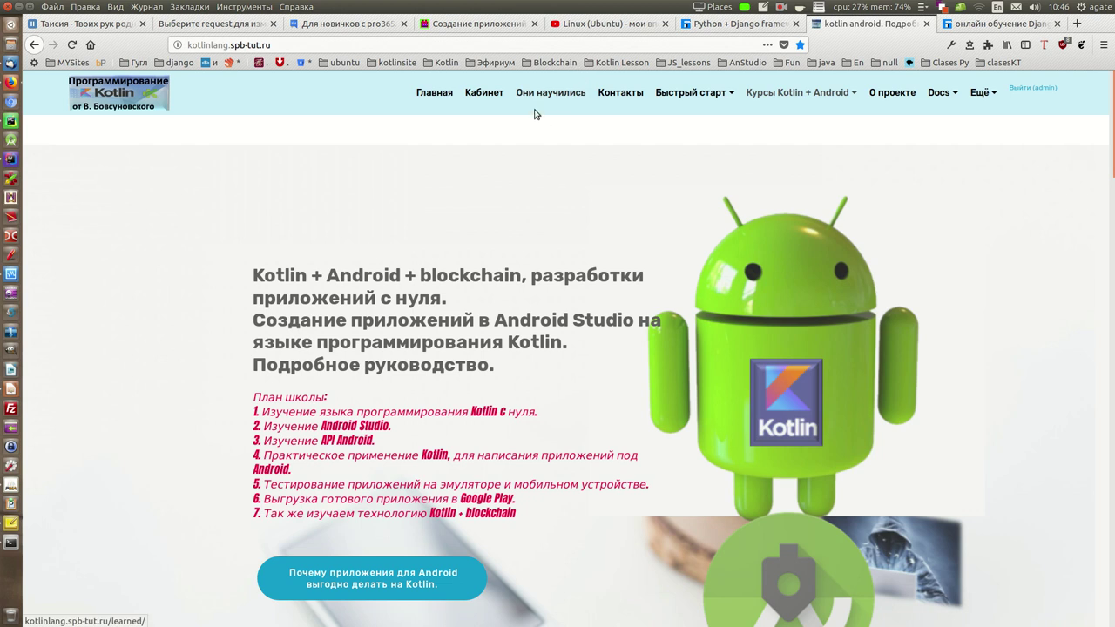
Minimize the PyCharm window and close the Impress presentation with the ellipses without saving it
{"action": "left_click", "coordinate": [11, 121]}
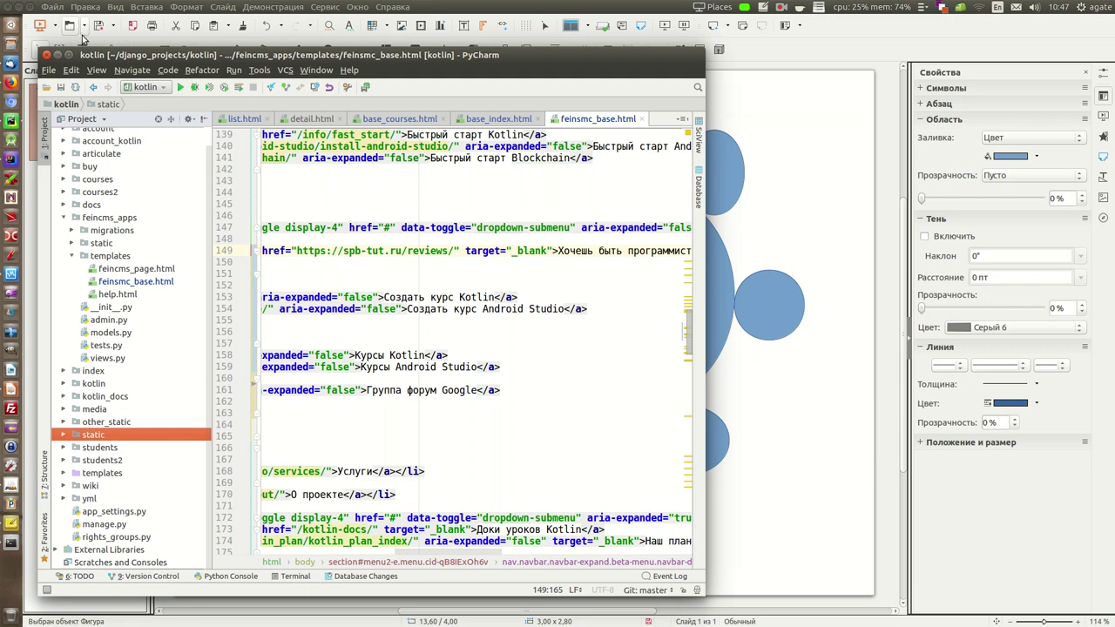
{"action": "left_click", "coordinate": [57, 54]}
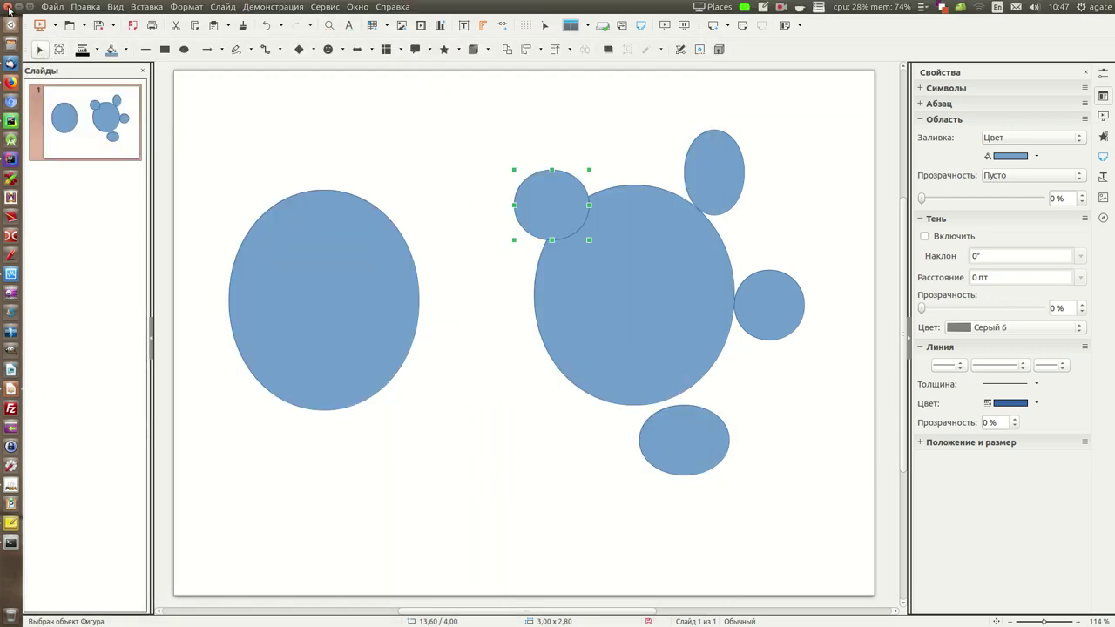
{"action": "left_click", "coordinate": [14, 7]}
{"action": "left_click", "coordinate": [527, 360]}
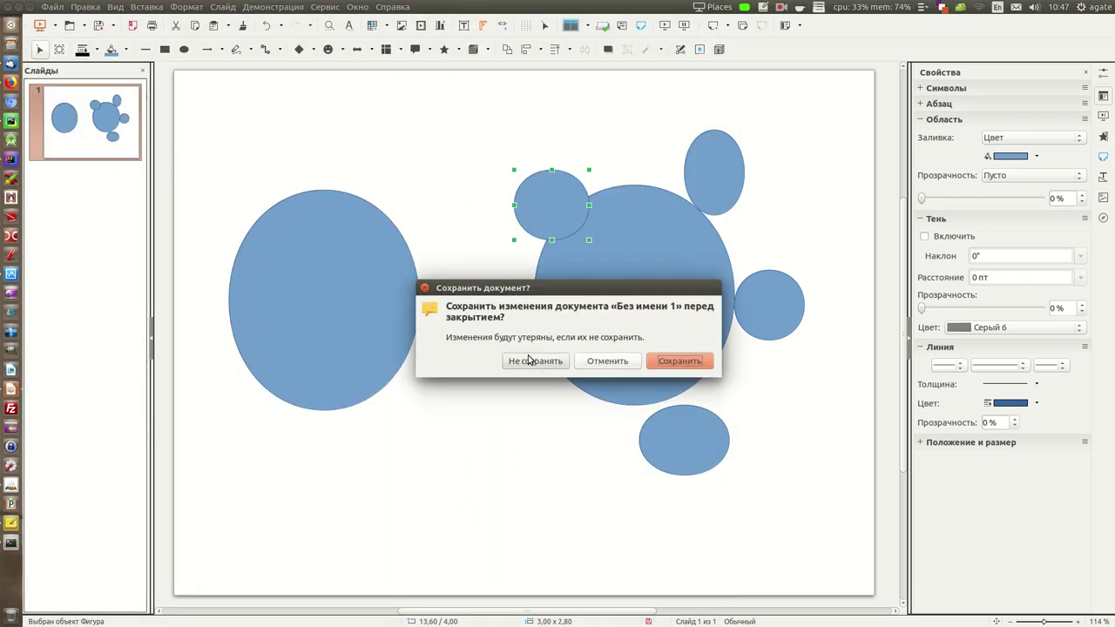
Launch Systemback from the desktop and authenticate by entering the administrator password
{"action": "double_click", "coordinate": [1069, 414]}
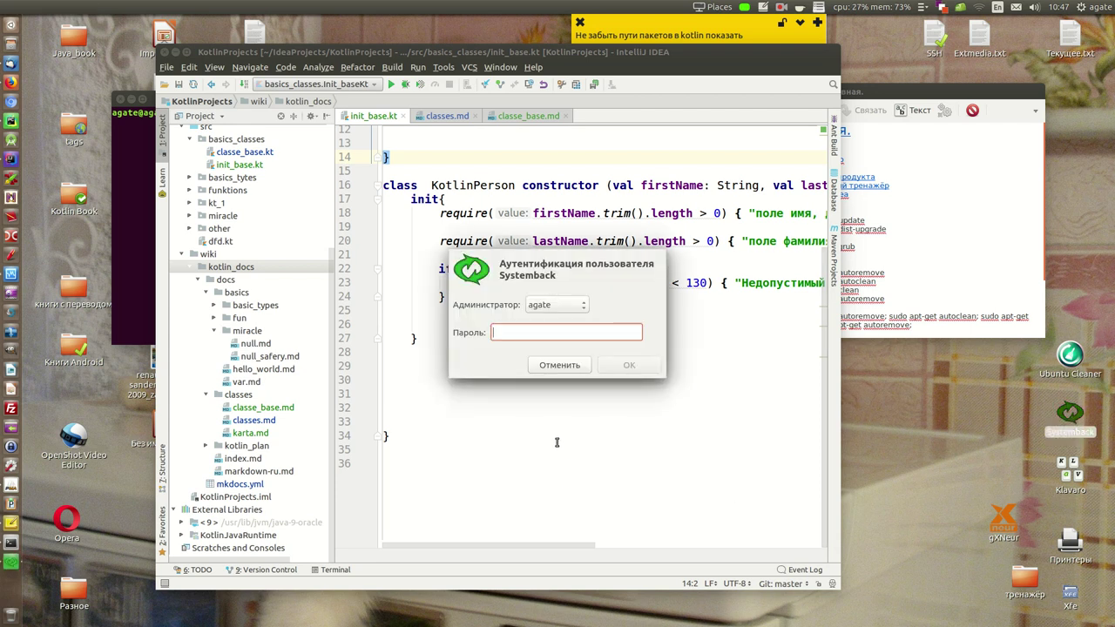
{"action": "type", "text": "••••••"}
{"action": "key", "text": "Return"}
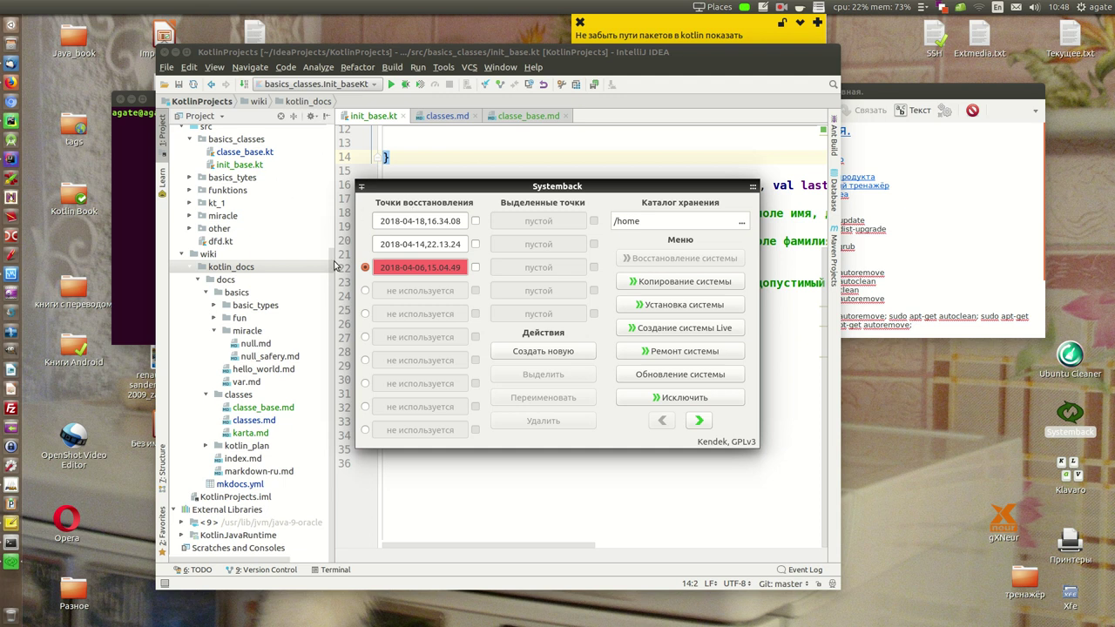
Show the «Быстрый старт» options on the kotlinlang.spb-tut.ru home page in Firefox and minimize the browser
{"action": "left_click", "coordinate": [10, 83]}
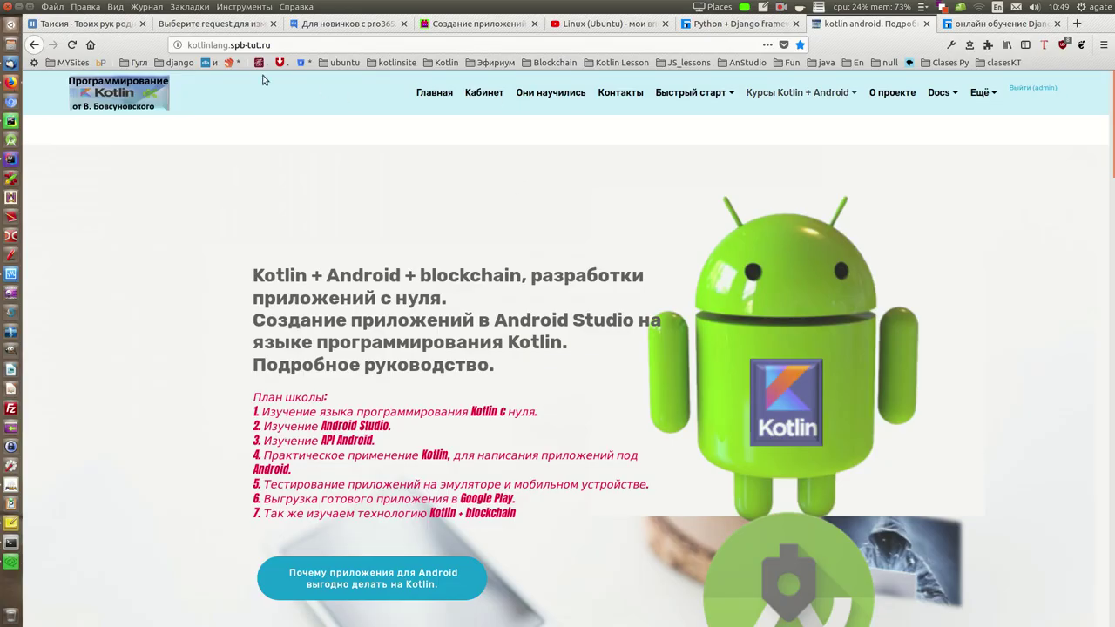
{"action": "left_click", "coordinate": [273, 45]}
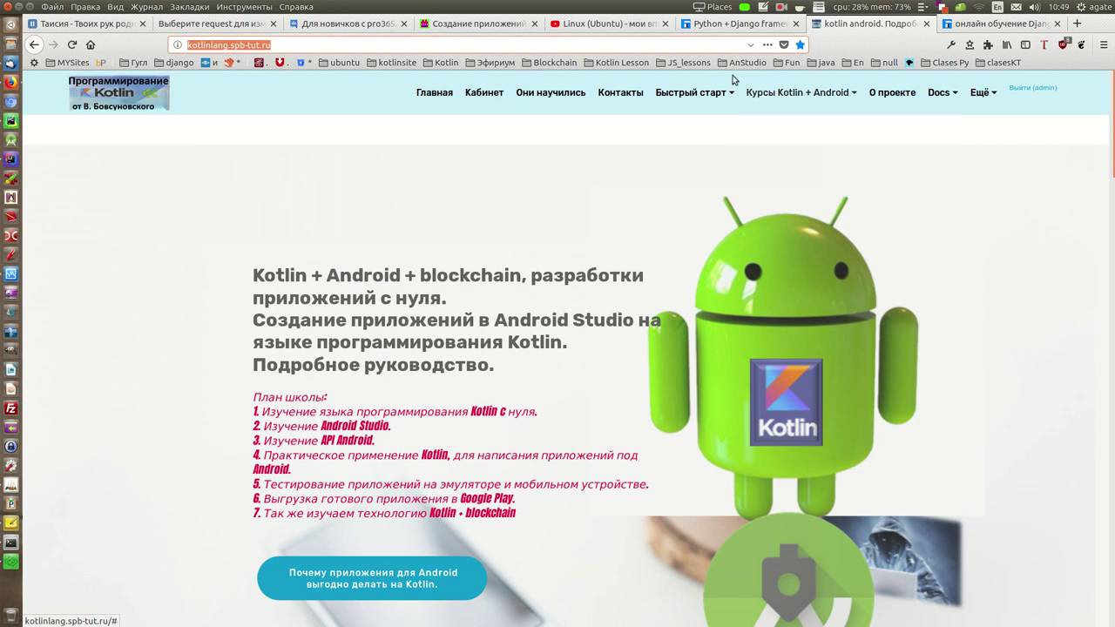
{"action": "mouse_move", "coordinate": [720, 101]}
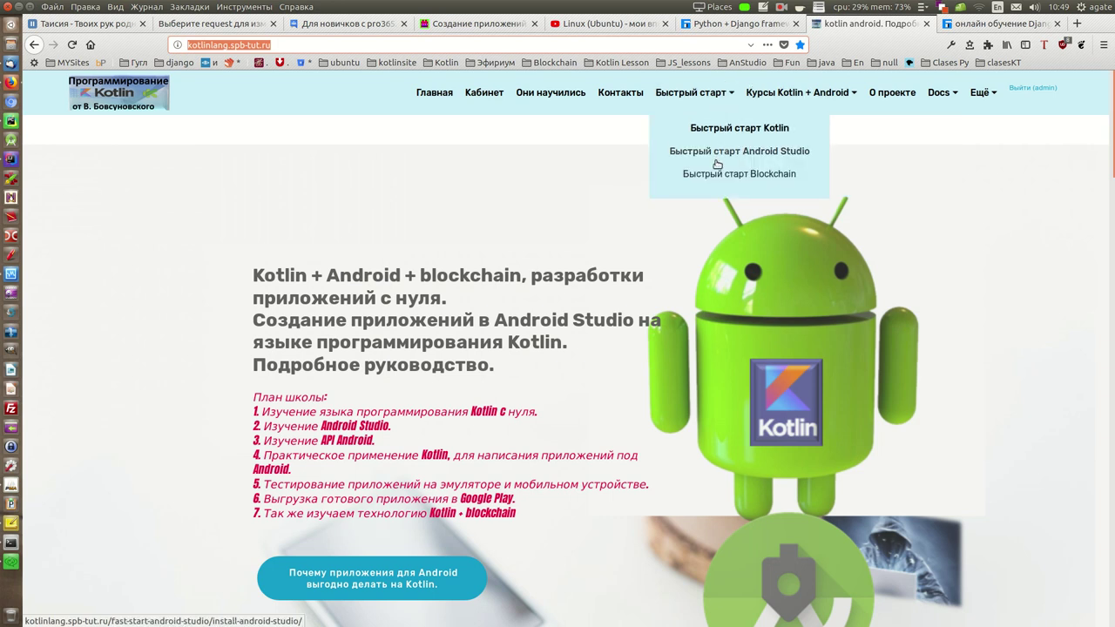
{"action": "left_click", "coordinate": [16, 10]}
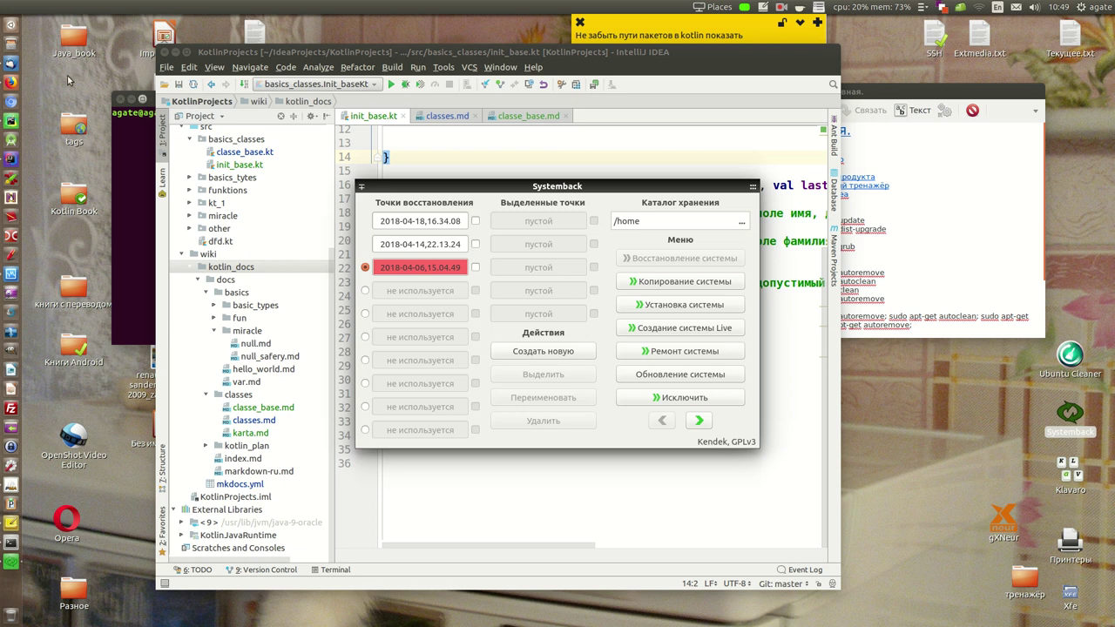
{"action": "left_click", "coordinate": [11, 84]}
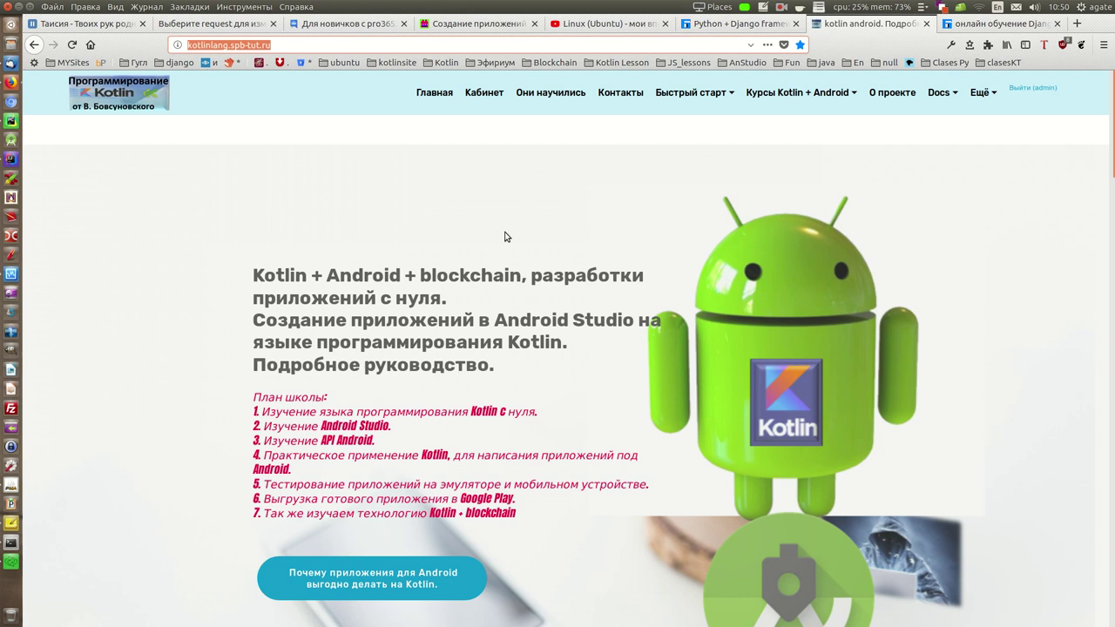
{"action": "left_click", "coordinate": [19, 8]}
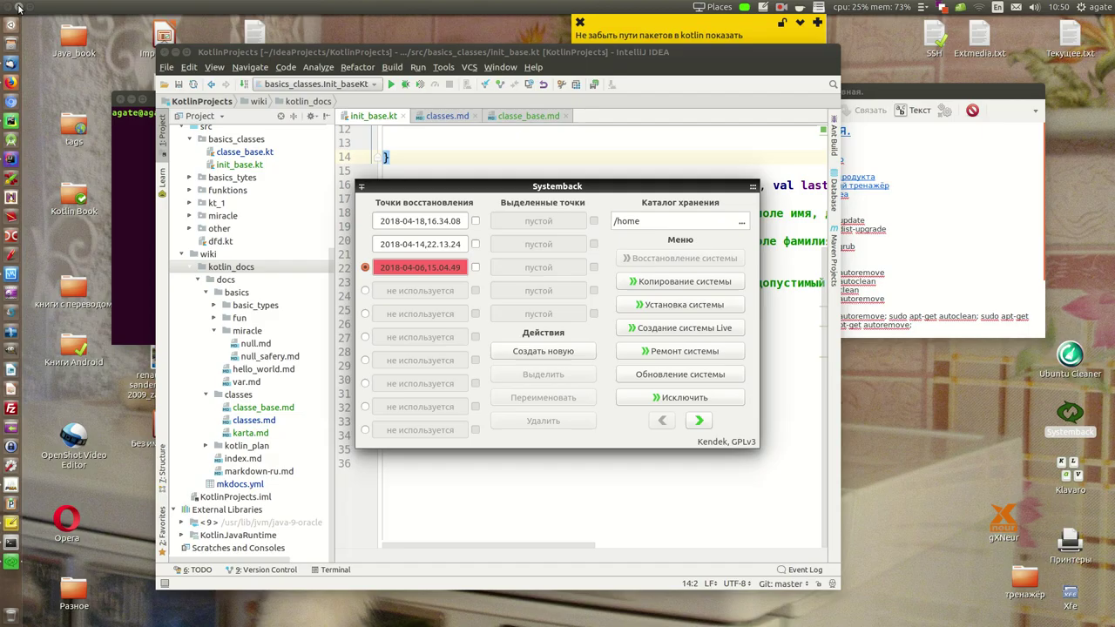
Close Systemback and briefly view the Ubuntu Dash overview of applications and files
{"action": "left_click", "coordinate": [747, 191]}
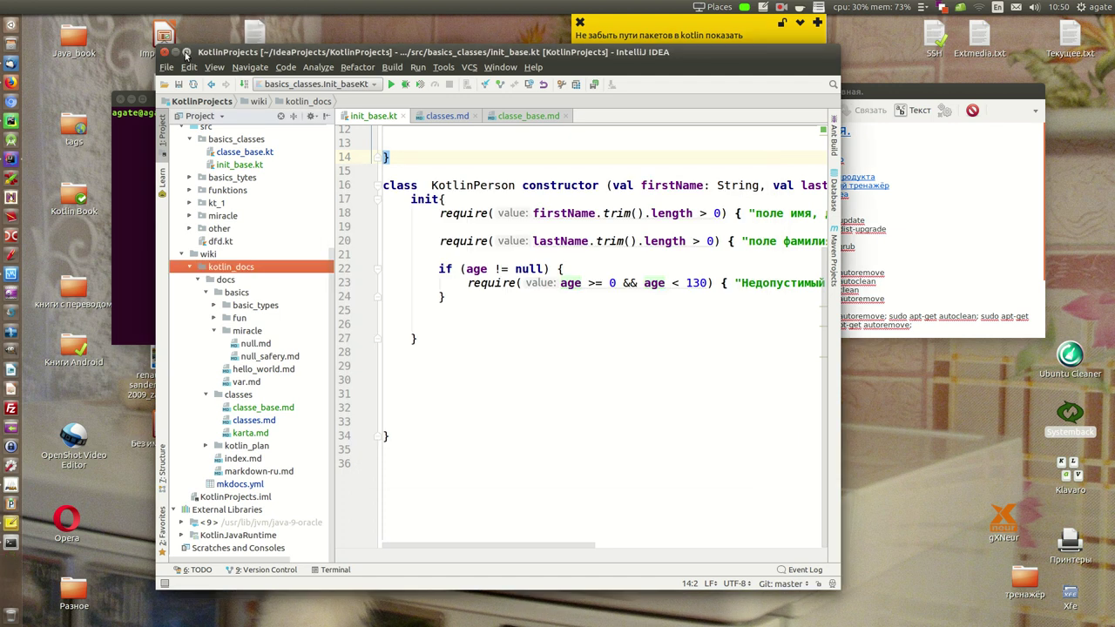
{"action": "left_click", "coordinate": [11, 26]}
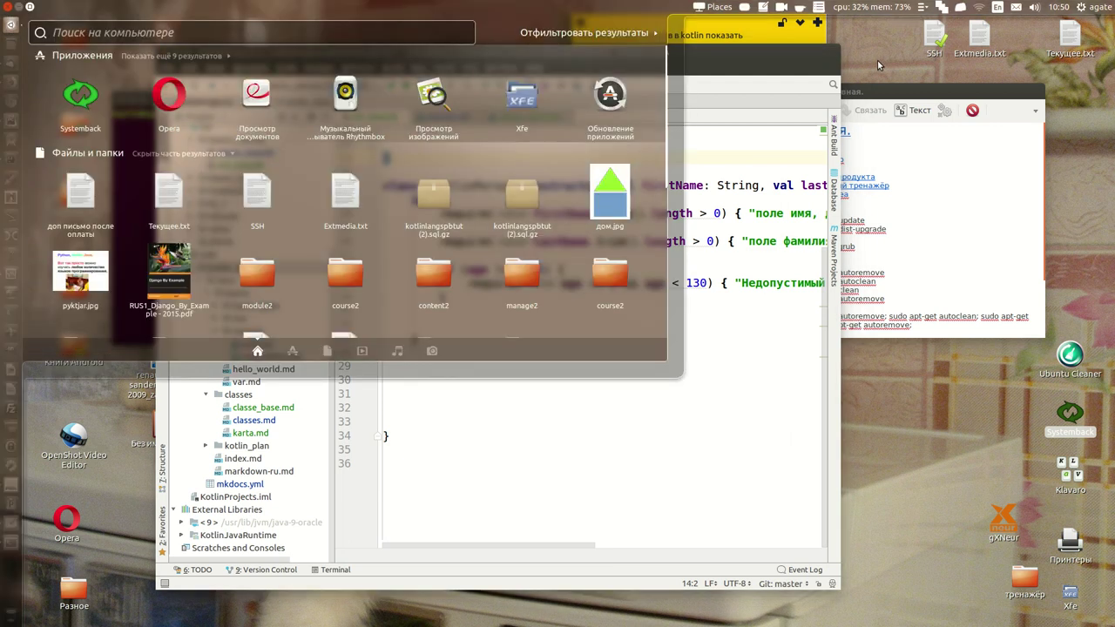
{"action": "left_click", "coordinate": [877, 60]}
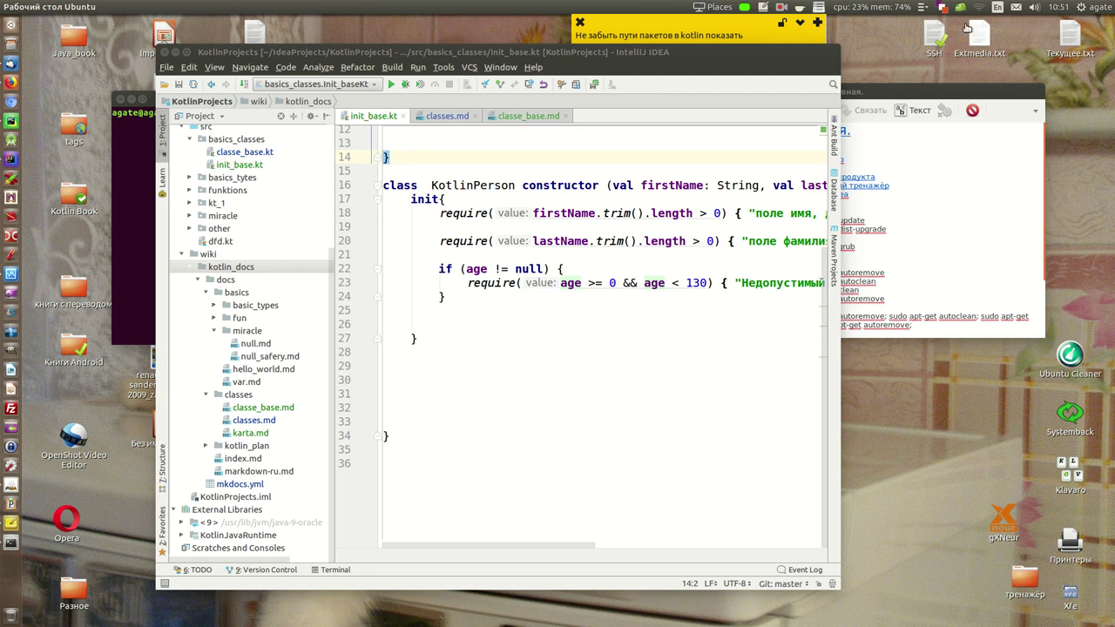
Switch the launcher profile to servise and back to pr
{"action": "left_click", "coordinate": [940, 8]}
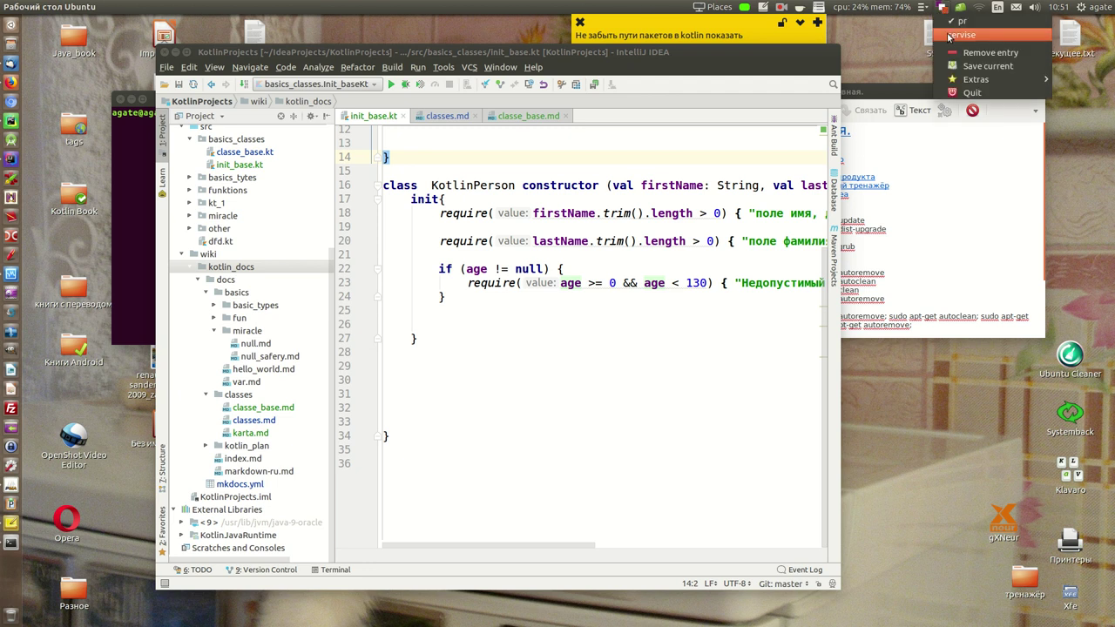
{"action": "left_click", "coordinate": [958, 35]}
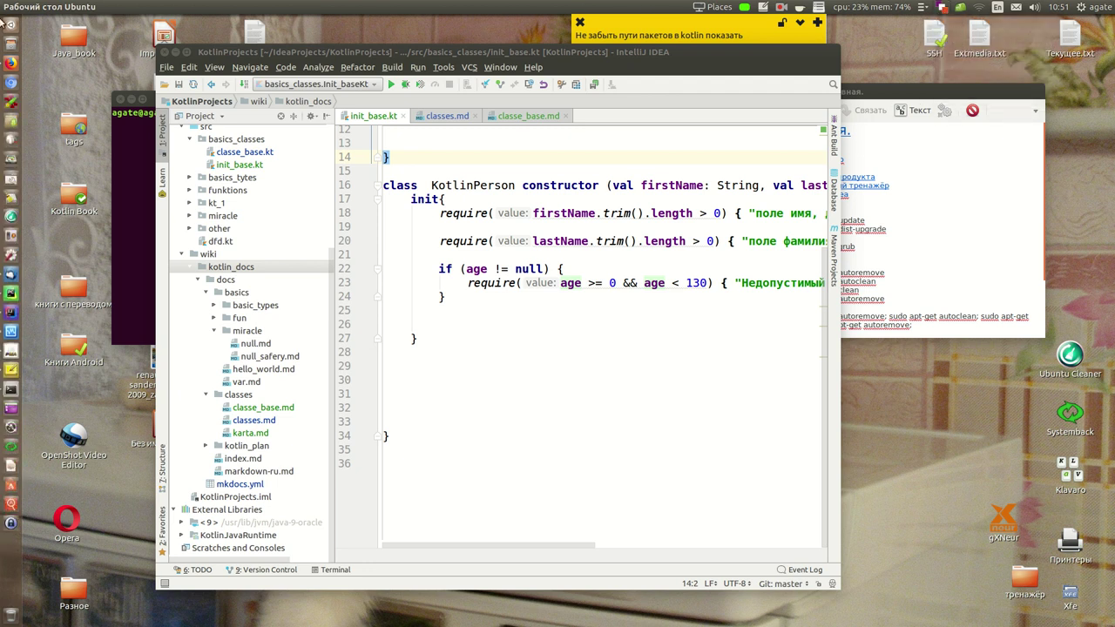
{"action": "left_click", "coordinate": [941, 9]}
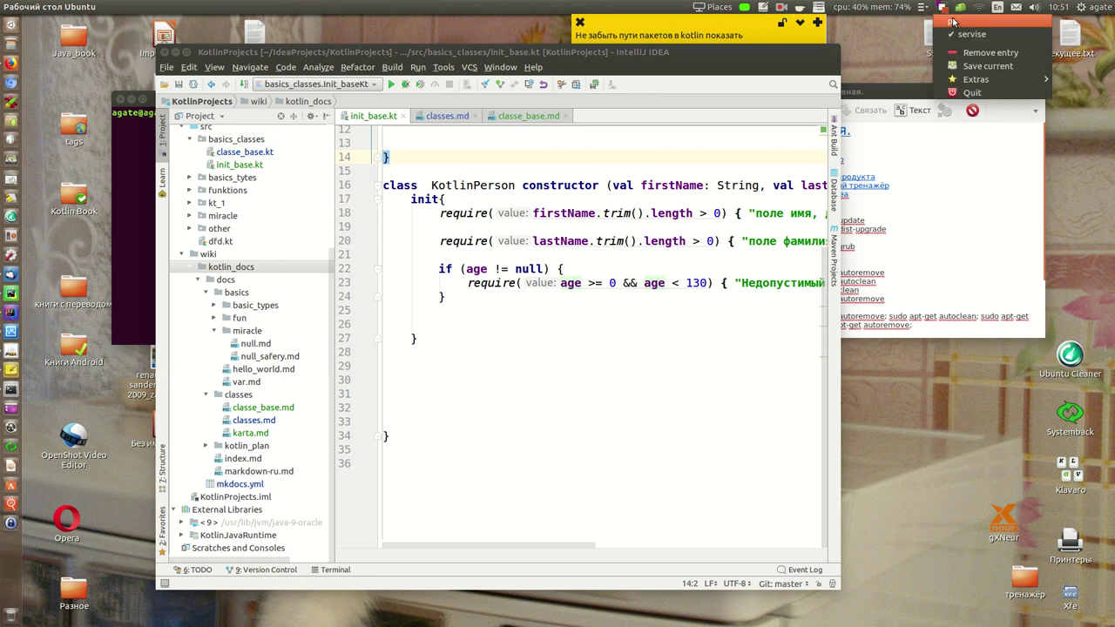
{"action": "left_click", "coordinate": [951, 23]}
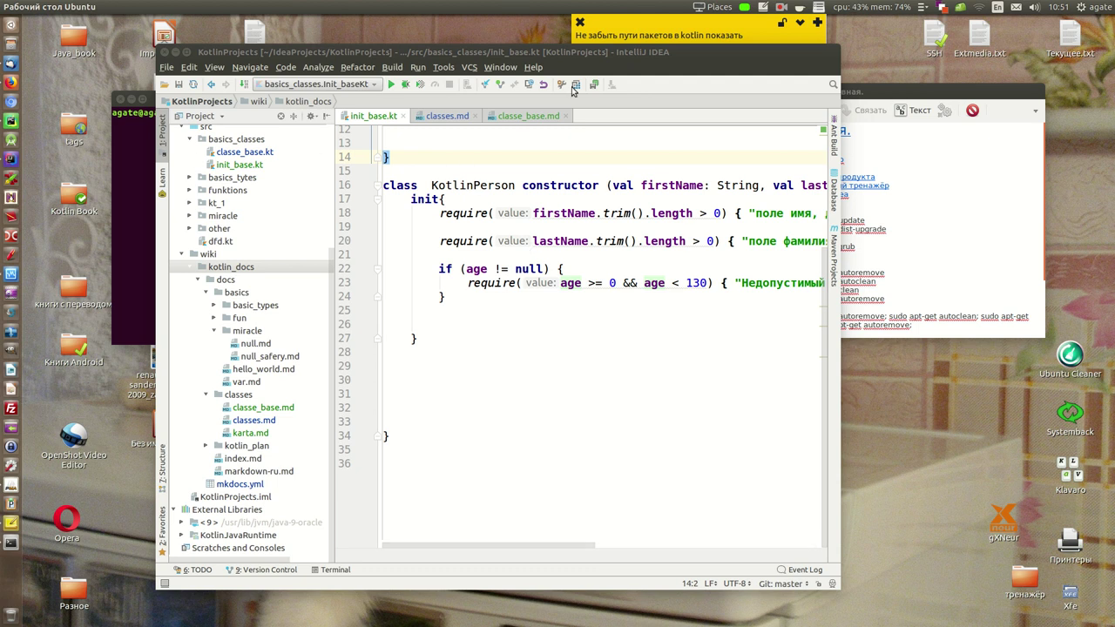
Bring the «Главная.» notes window and the terminal window to the front
{"action": "left_click", "coordinate": [942, 199]}
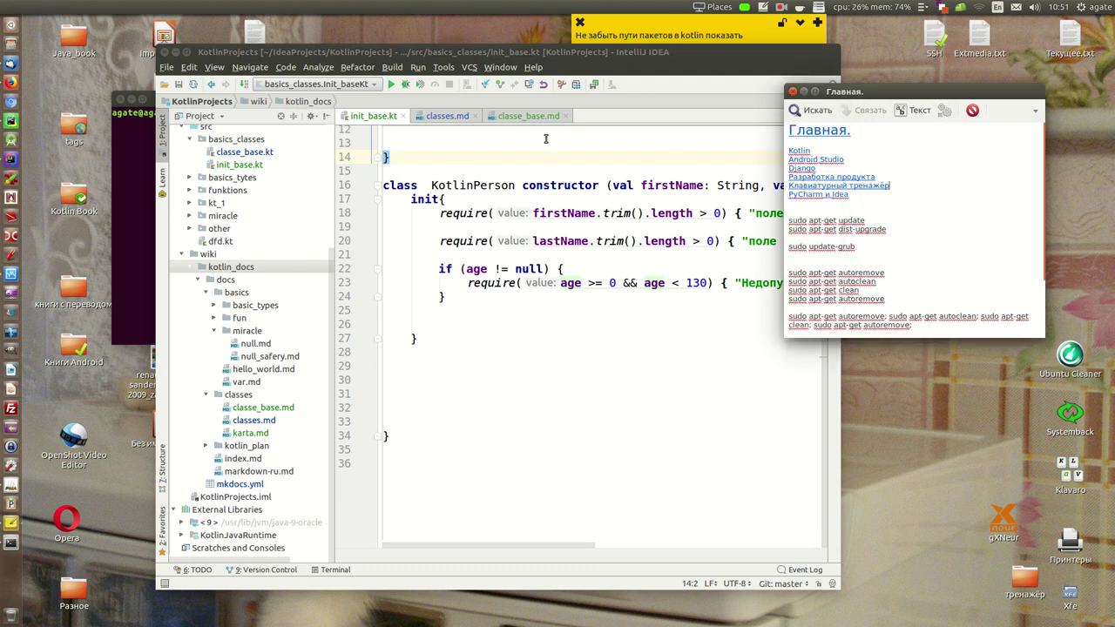
{"action": "left_click", "coordinate": [125, 179]}
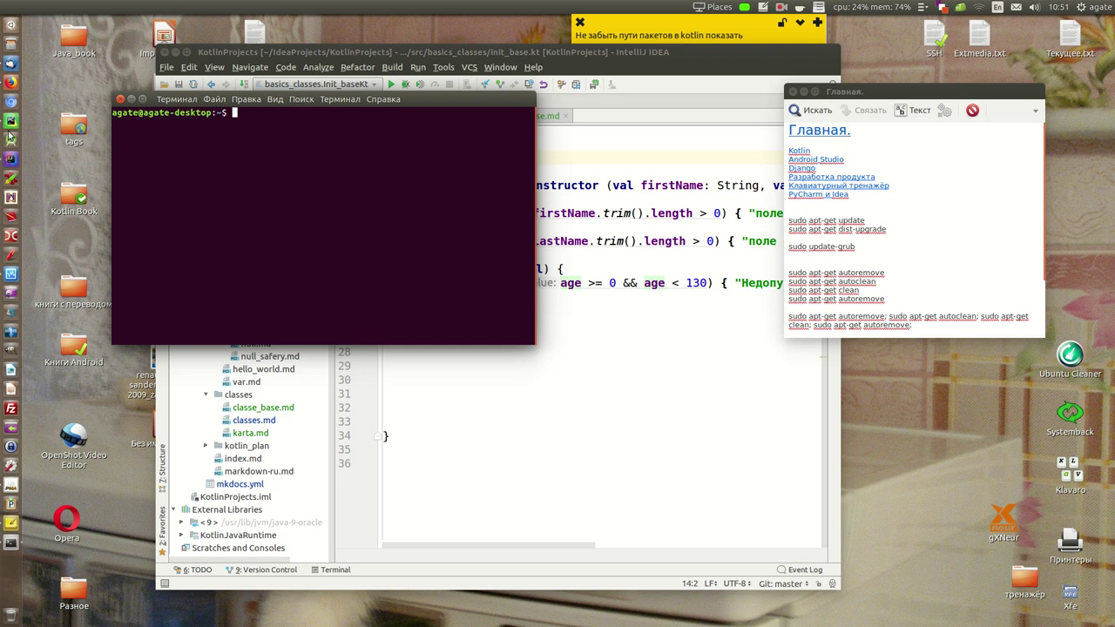
View the overview of all open windows and return to the Firefox window with the Kotlin site
{"action": "left_click", "coordinate": [10, 84]}
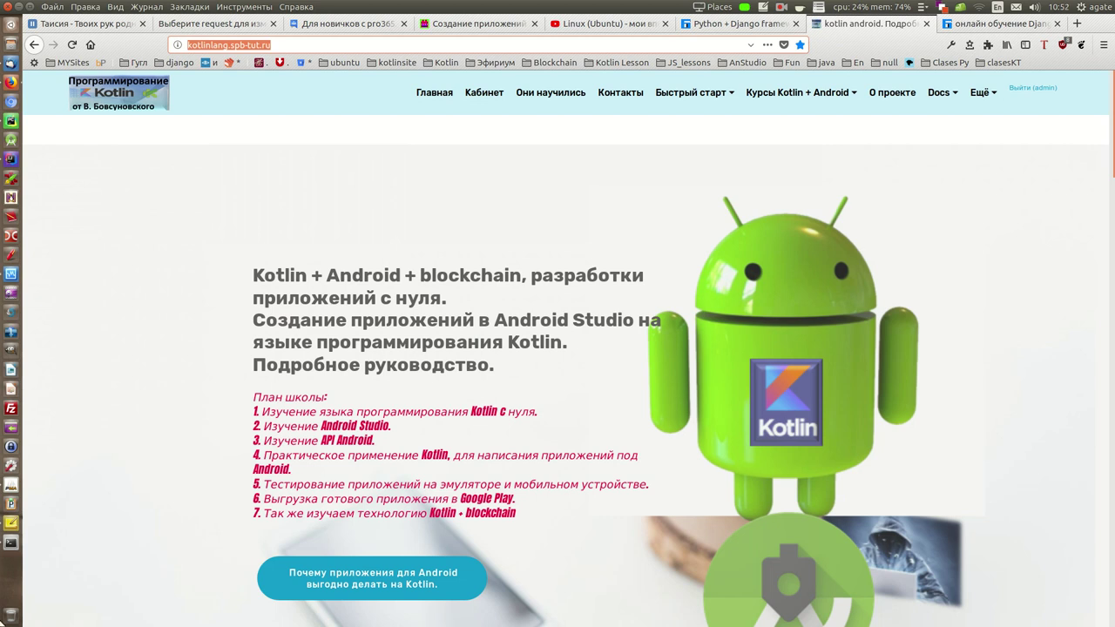
{"action": "key", "text": "super+w"}
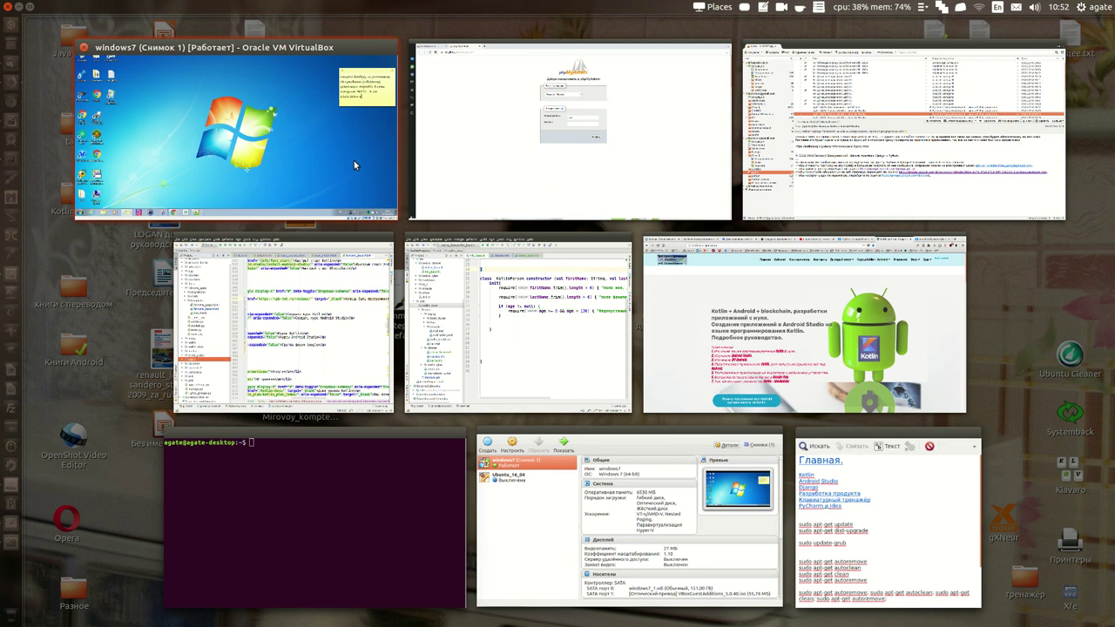
{"action": "key", "text": "Escape"}
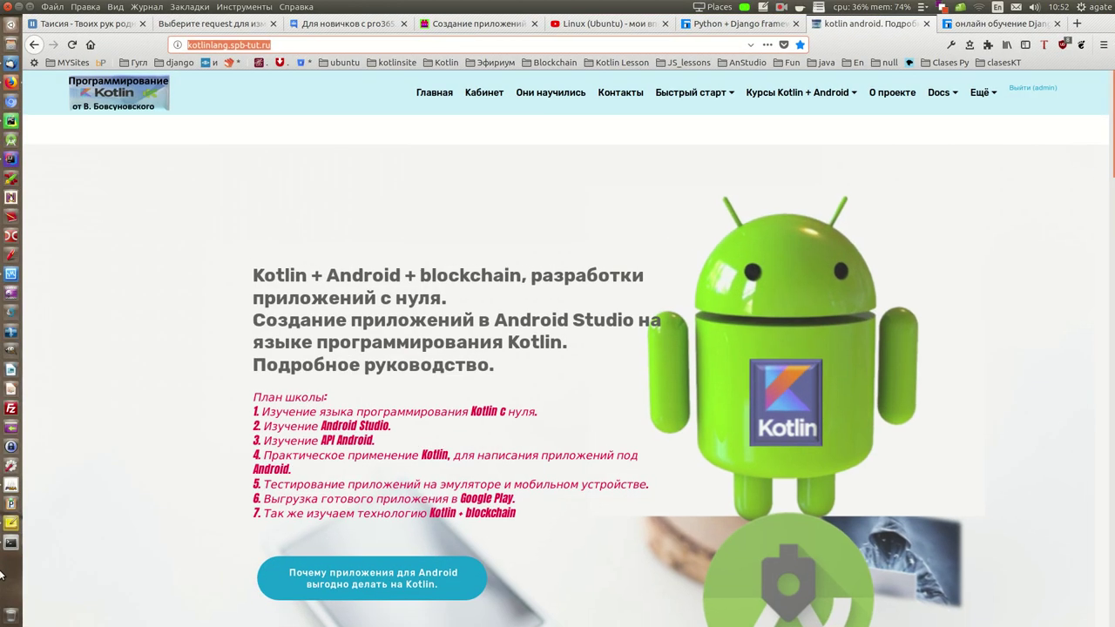
{"action": "key", "text": "super+w"}
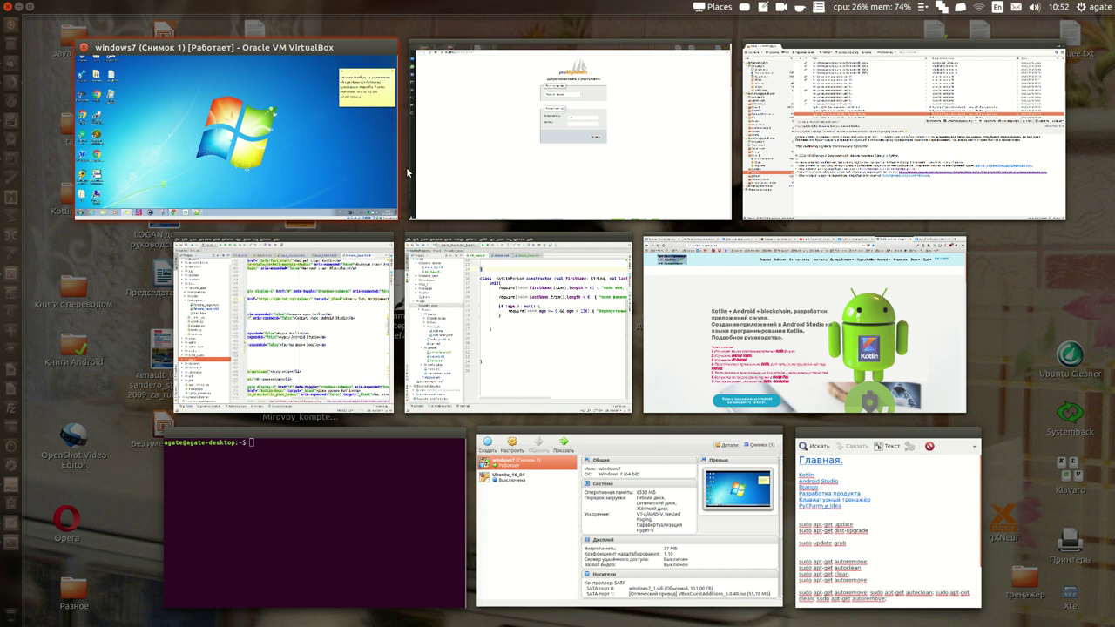
{"action": "left_click", "coordinate": [746, 331]}
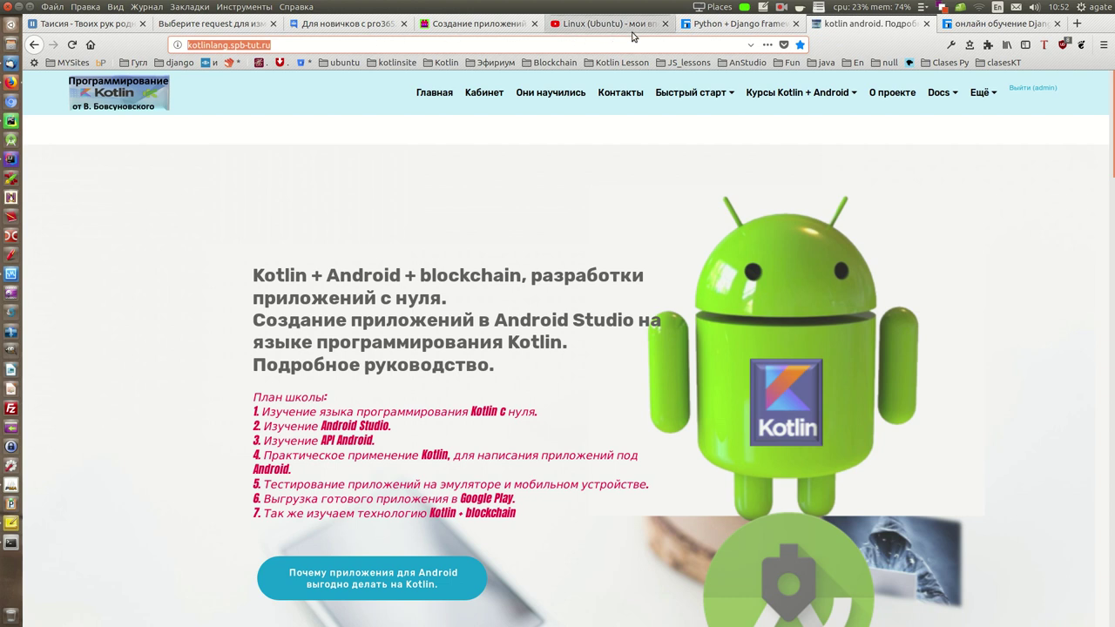
Highlight the spb-tut.ru site address, go back to its home page and follow the «Хотите стать программистом? Читайте.» link
{"action": "left_click", "coordinate": [991, 26]}
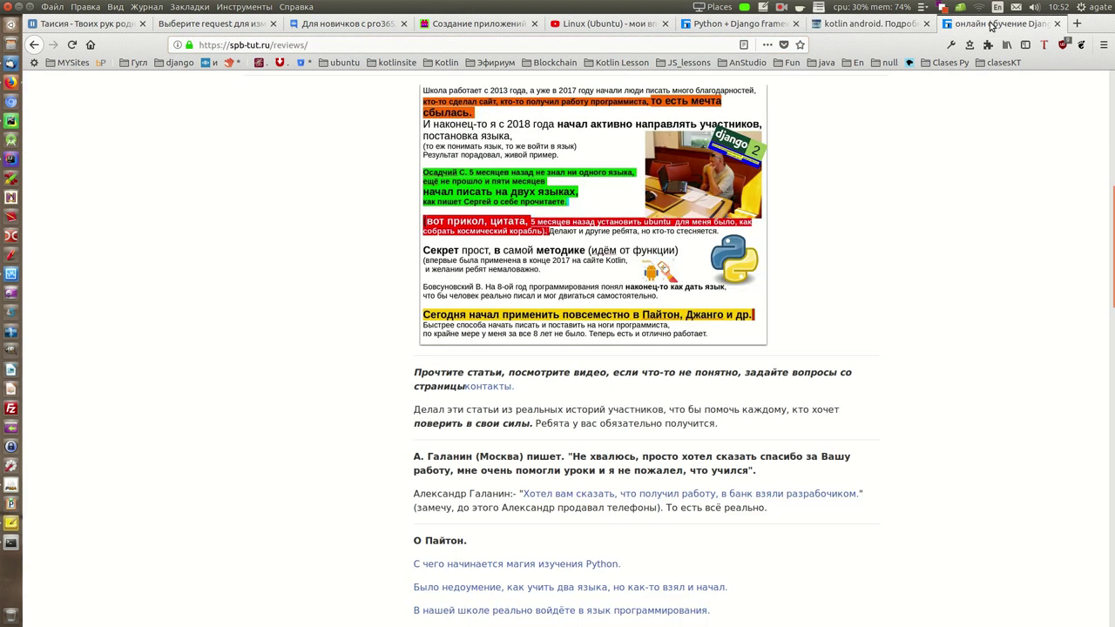
{"action": "double_click", "coordinate": [266, 44]}
{"action": "left_click_drag", "start_coordinate": [251, 45], "coordinate": [170, 40]}
{"action": "scroll", "coordinate": [235, 305], "scroll_direction": "up", "scroll_amount": 3}
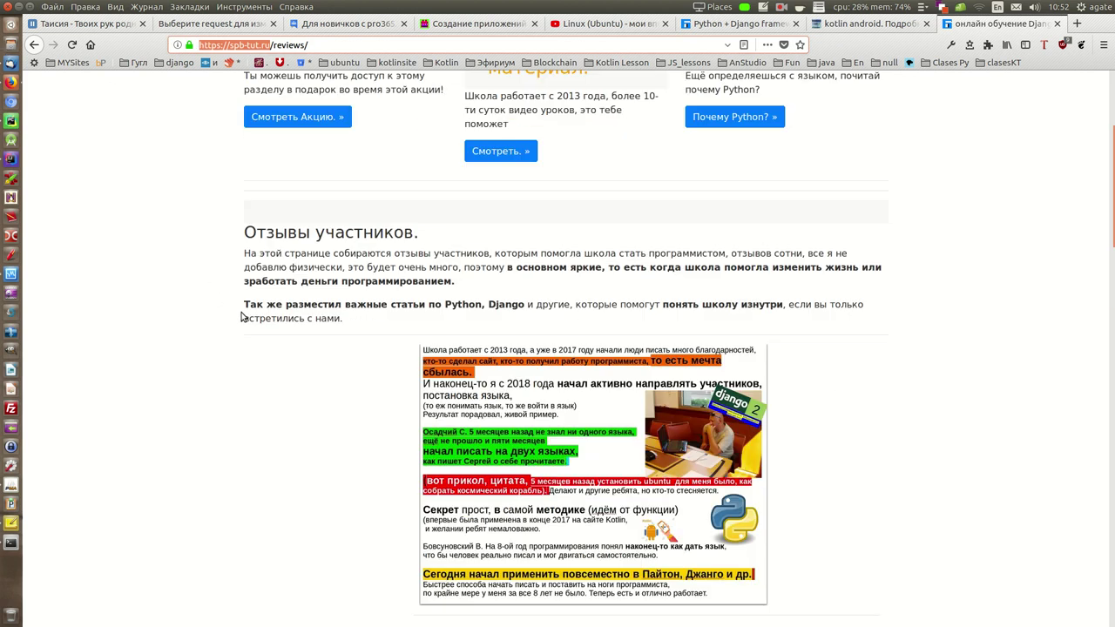
{"action": "scroll", "coordinate": [242, 317], "scroll_direction": "up", "scroll_amount": 3}
{"action": "left_click", "coordinate": [33, 48]}
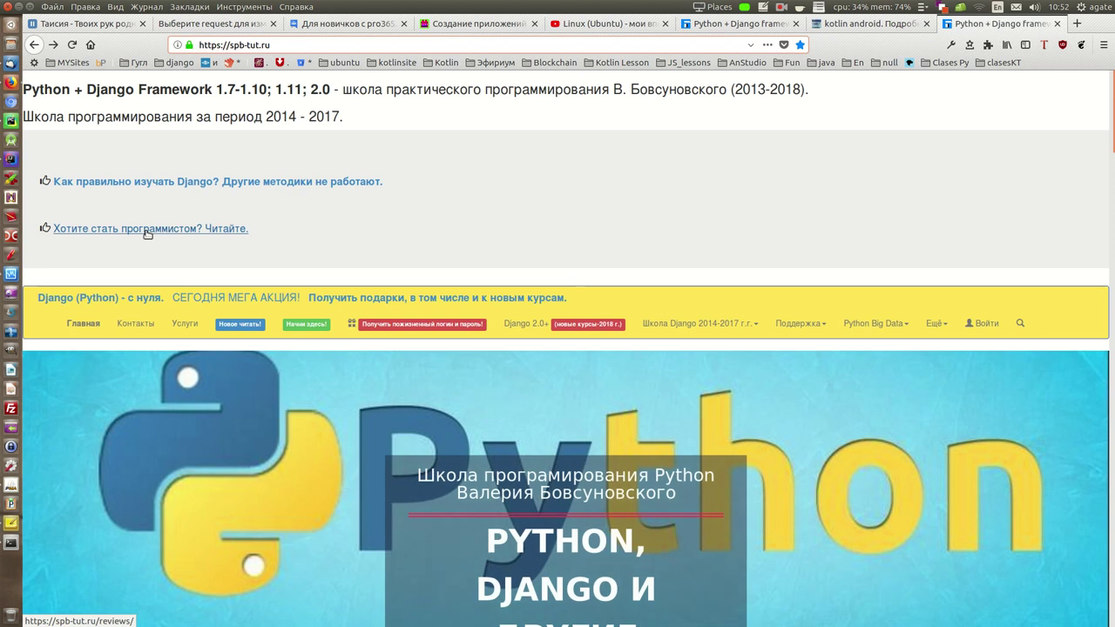
{"action": "left_click", "coordinate": [149, 230]}
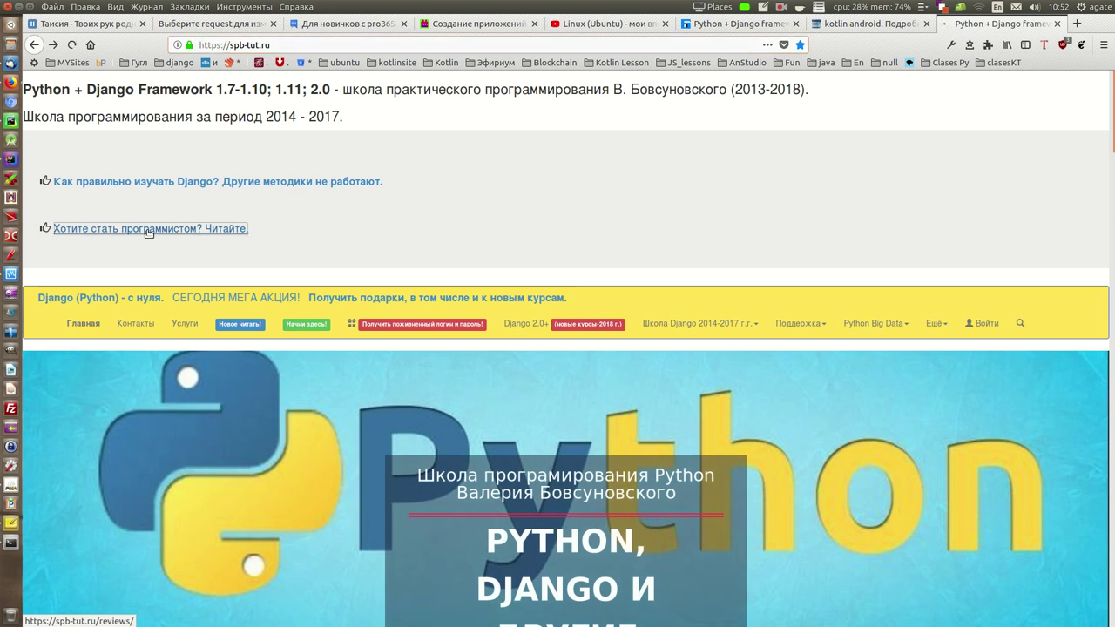
Look through the student stories and Python article links on the spb-tut.ru reviews page
{"action": "scroll", "coordinate": [540, 266], "scroll_direction": "down", "scroll_amount": 12}
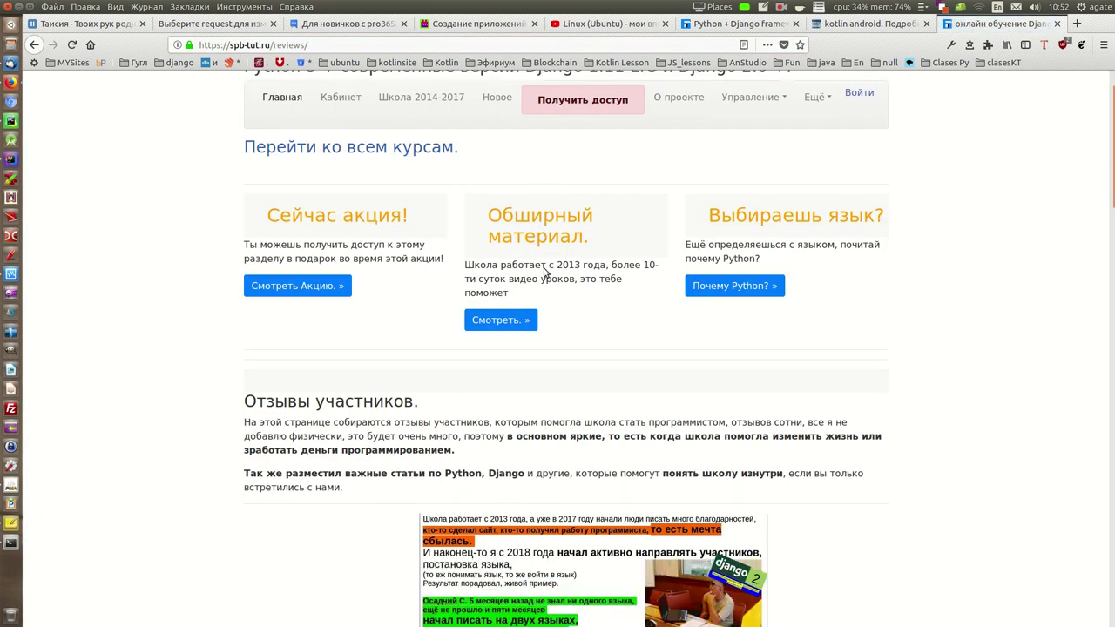
{"action": "scroll", "coordinate": [546, 280], "scroll_direction": "down", "scroll_amount": 3}
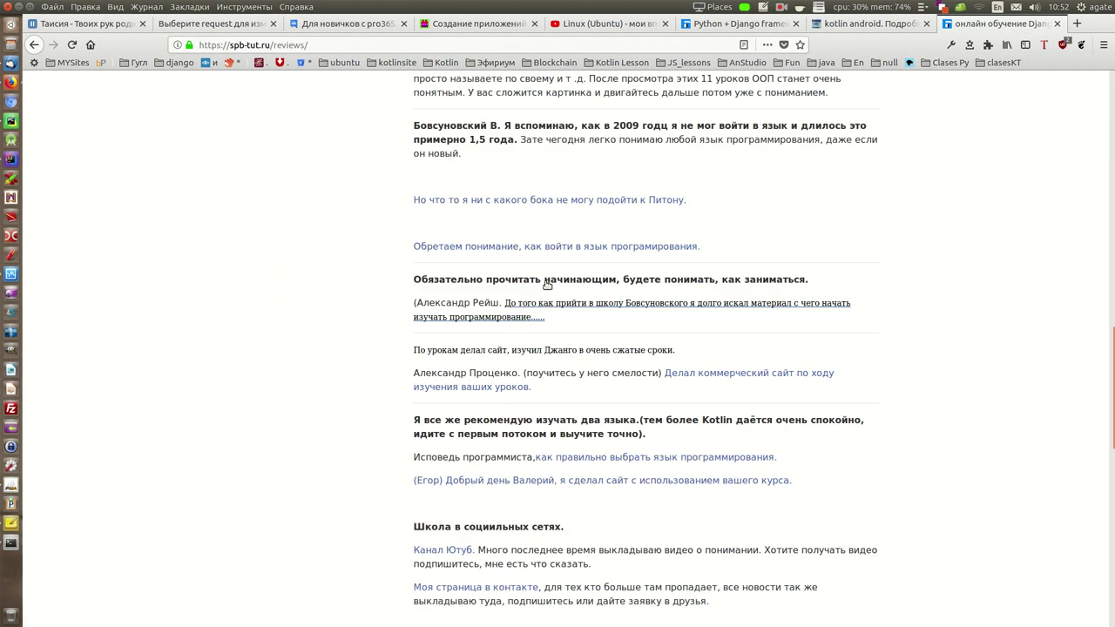
{"action": "scroll", "coordinate": [542, 289], "scroll_direction": "up", "scroll_amount": 5}
{"action": "scroll", "coordinate": [538, 297], "scroll_direction": "up", "scroll_amount": 2}
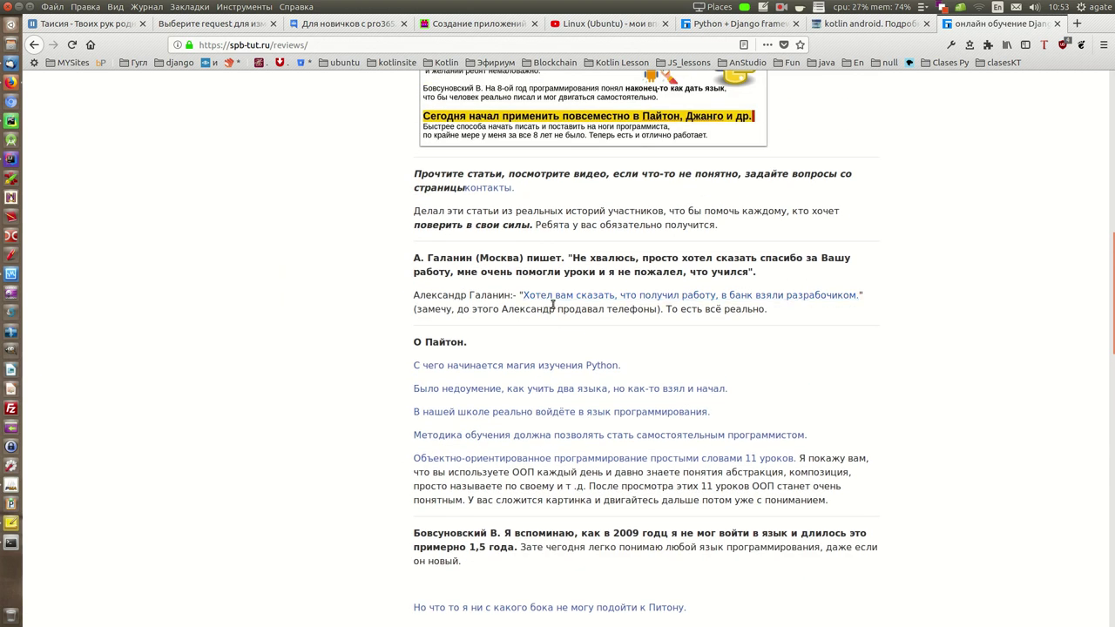
{"action": "scroll", "coordinate": [553, 307], "scroll_direction": "down", "scroll_amount": 5}
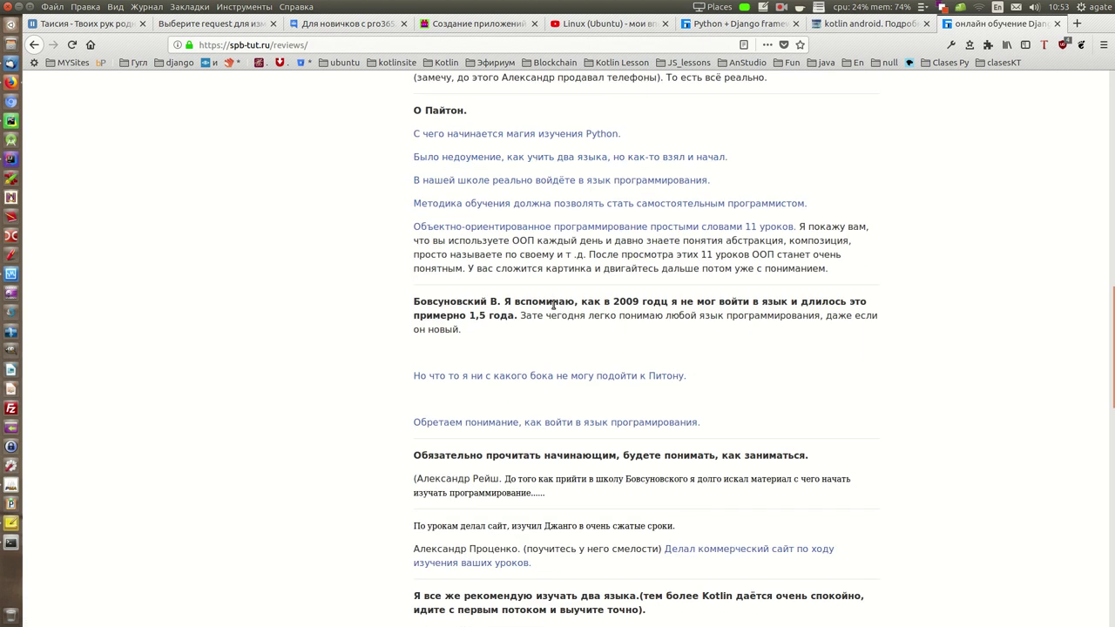
Switch to Thunderbird and read the newest «Для новичков с pro365.net» message in the second Gmail account's inbox
{"action": "left_click", "coordinate": [10, 63]}
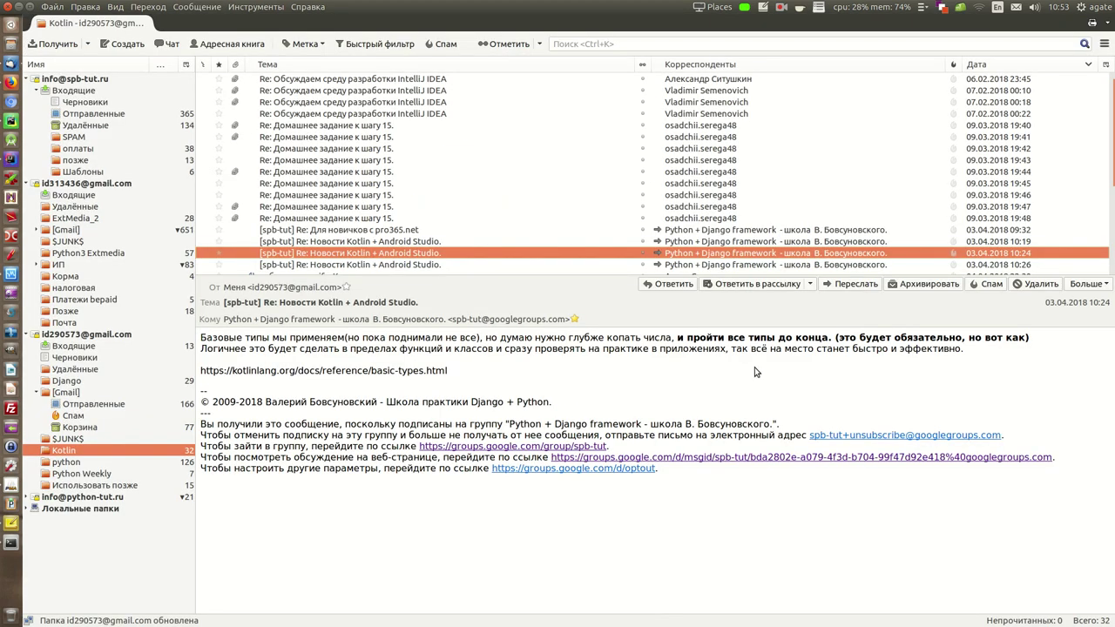
{"action": "left_click", "coordinate": [74, 195]}
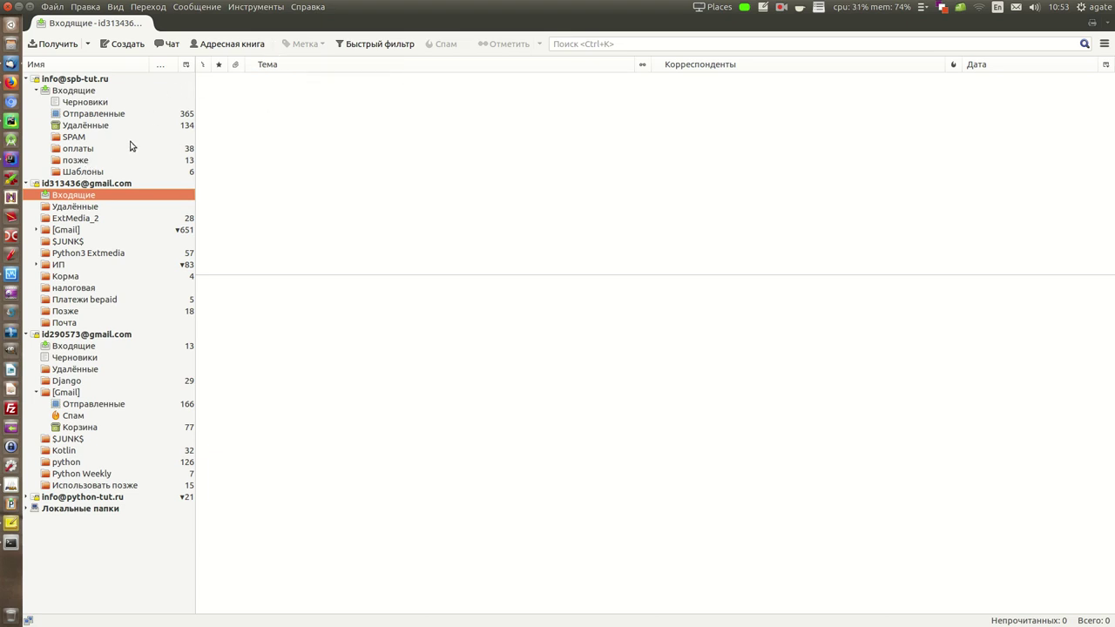
{"action": "left_click", "coordinate": [74, 348]}
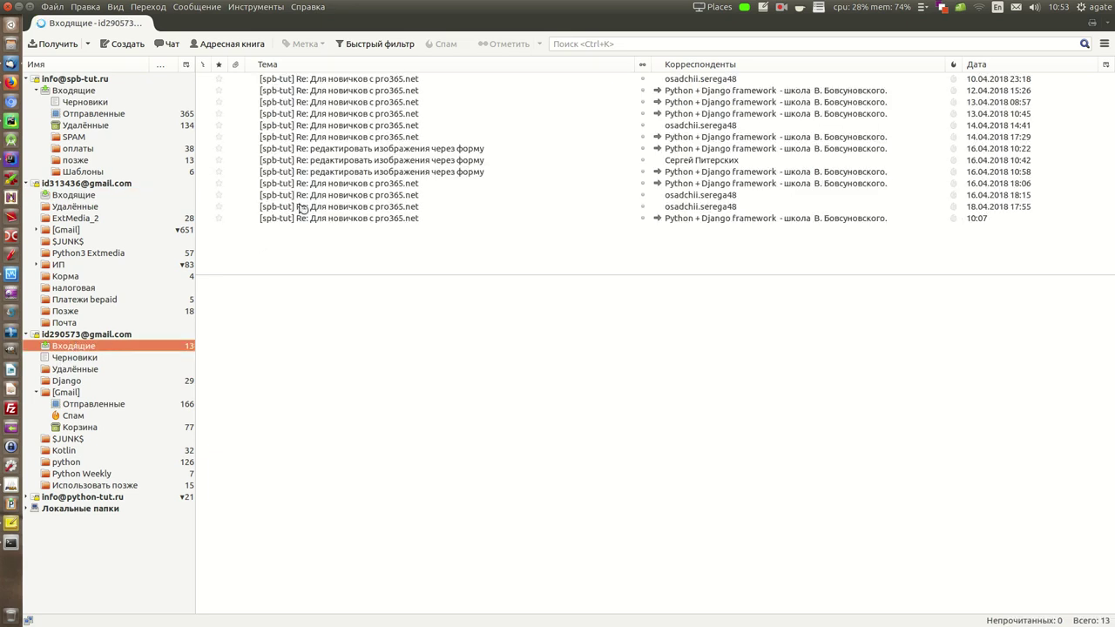
{"action": "left_click", "coordinate": [342, 219]}
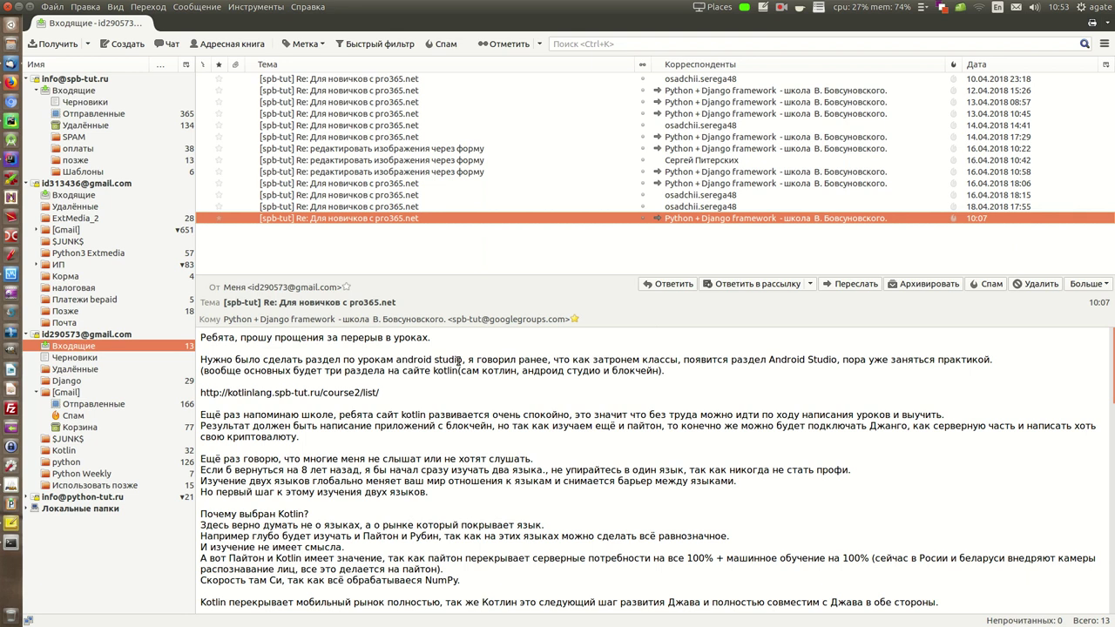
{"action": "scroll", "coordinate": [393, 403], "scroll_direction": "down", "scroll_amount": 2}
{"action": "scroll", "coordinate": [390, 404], "scroll_direction": "up", "scroll_amount": 2}
{"action": "scroll", "coordinate": [390, 404], "scroll_direction": "down", "scroll_amount": 1}
{"action": "scroll", "coordinate": [375, 396], "scroll_direction": "up", "scroll_amount": 2}
{"action": "scroll", "coordinate": [342, 392], "scroll_direction": "down", "scroll_amount": 1}
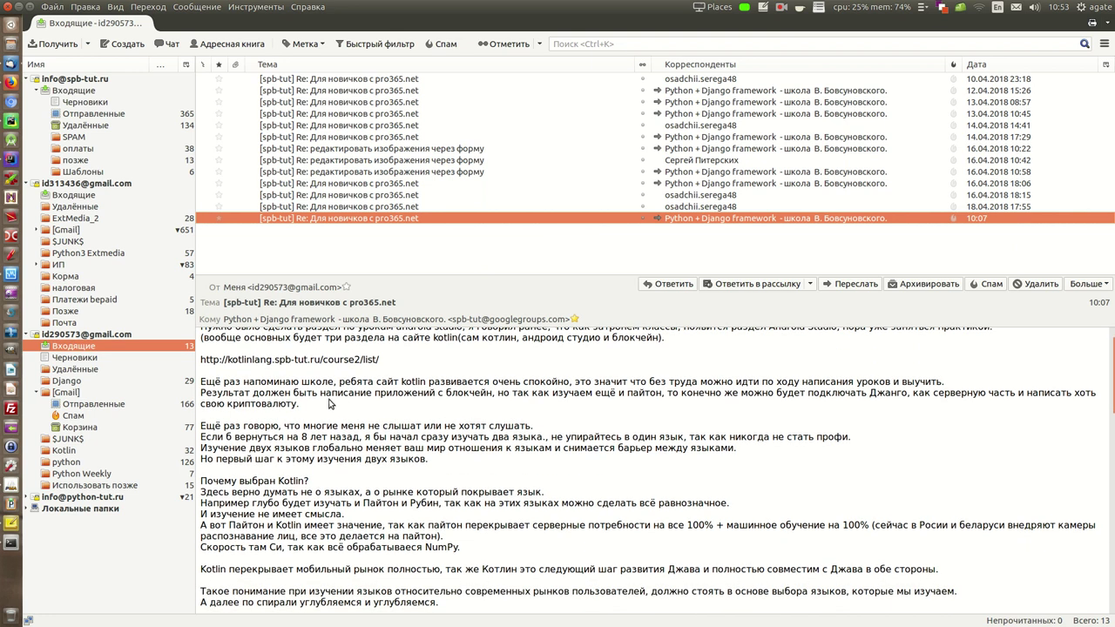